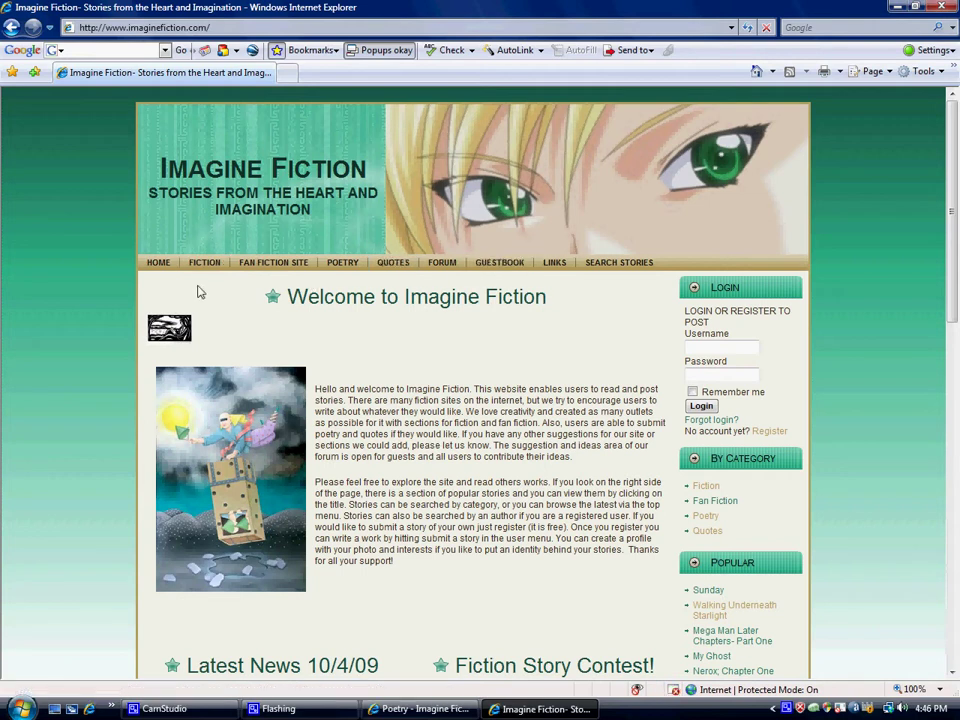
# - Go to the Fiction Stories page from the FICTION link in the top navigation
pyautogui.click(200, 269)
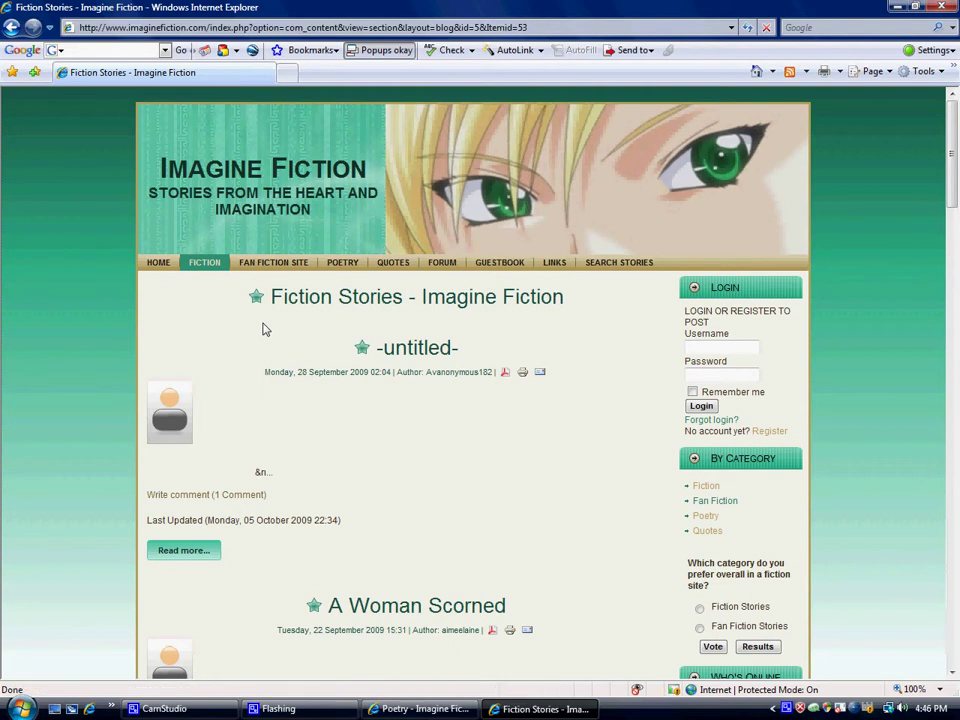
# - Browse the Fiction Stories listing and open the full 'A Woman Scorned' article
pyautogui.scroll(-7, 264, 329)
pyautogui.scroll(-1, 264, 329)
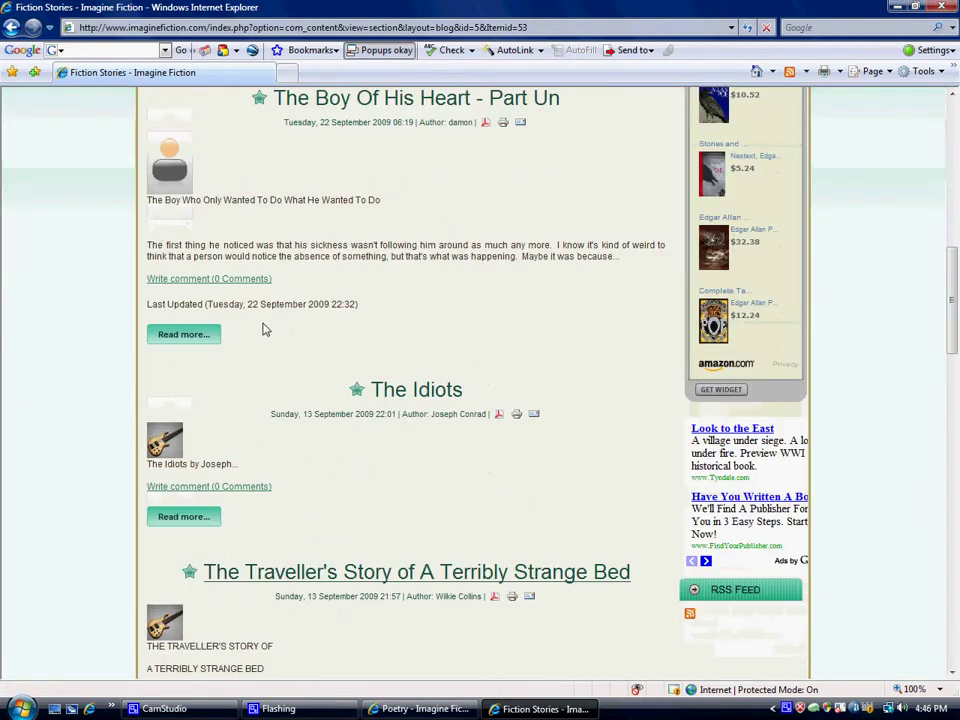
pyautogui.scroll(-3, 229, 501)
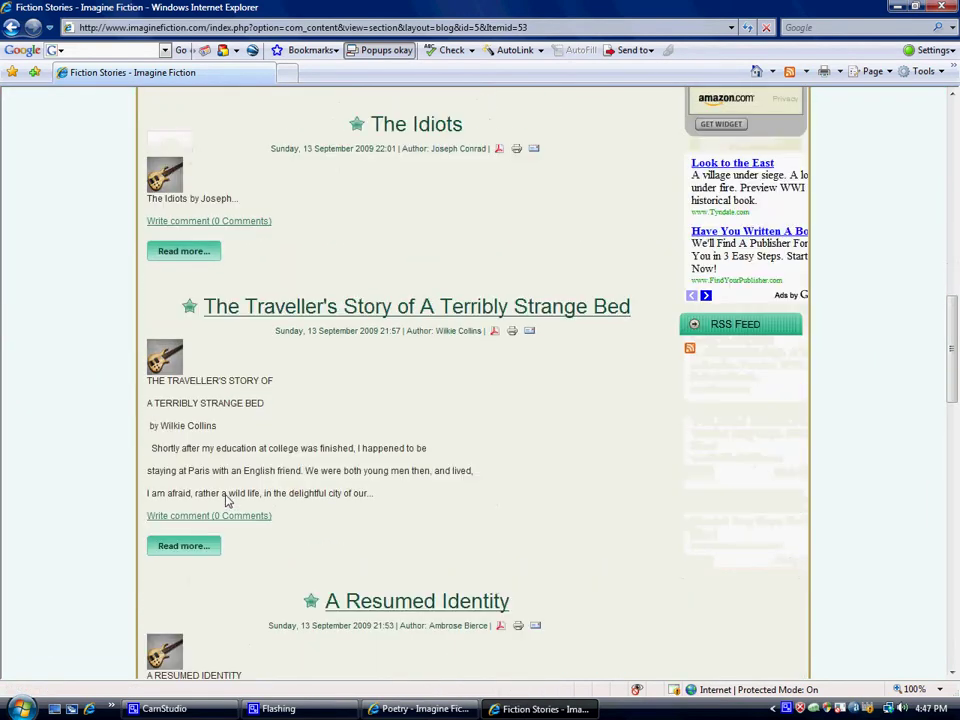
pyautogui.scroll(1, 245, 314)
pyautogui.scroll(8, 240, 314)
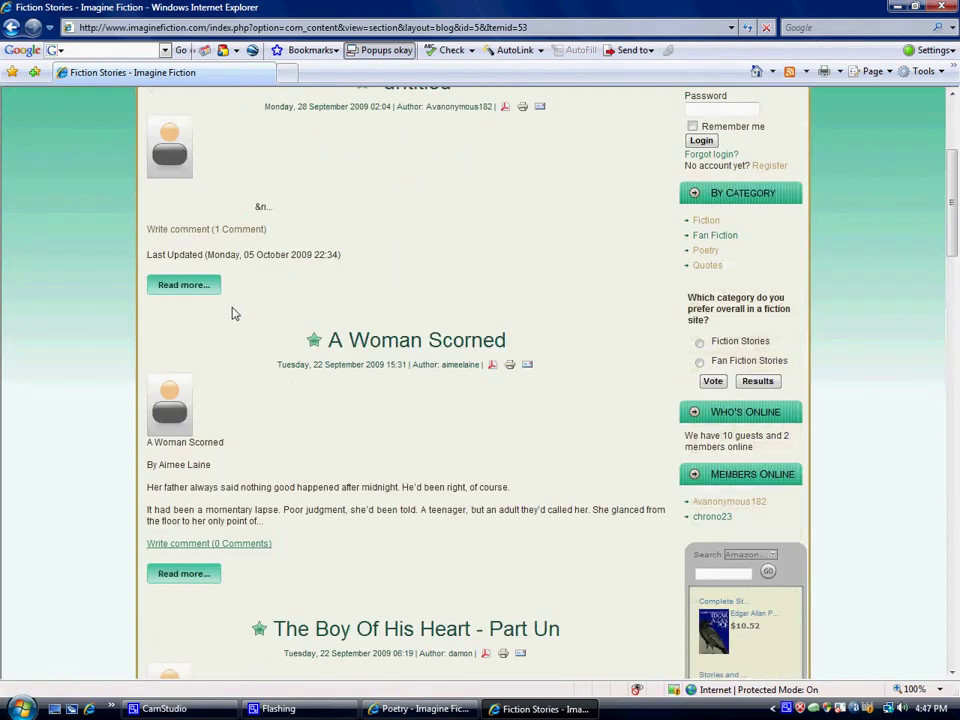
pyautogui.scroll(-2, 233, 314)
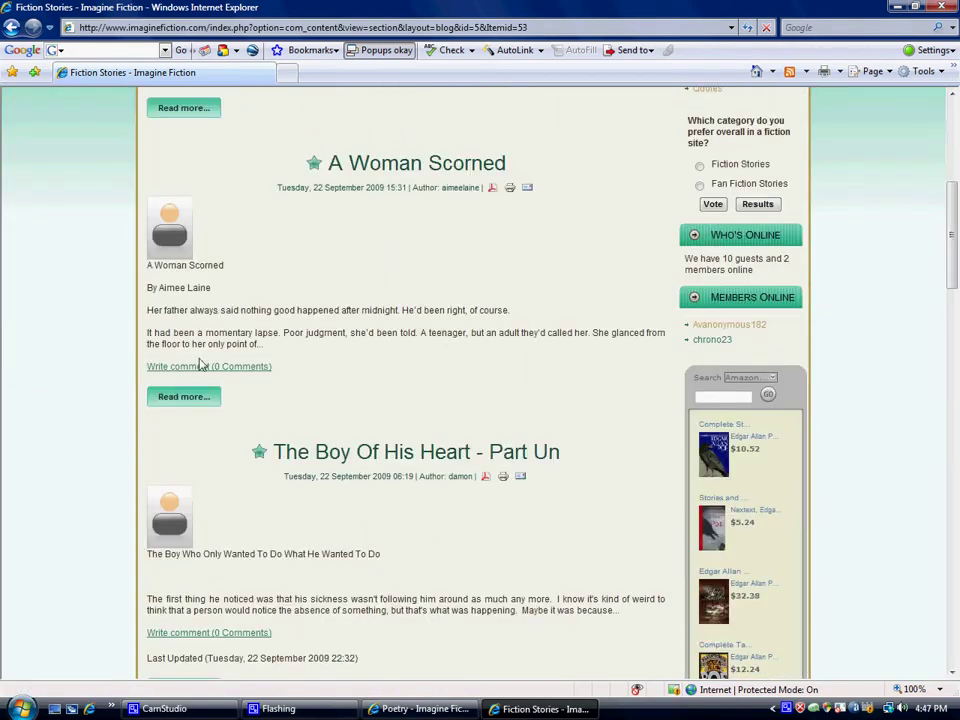
pyautogui.click(199, 402)
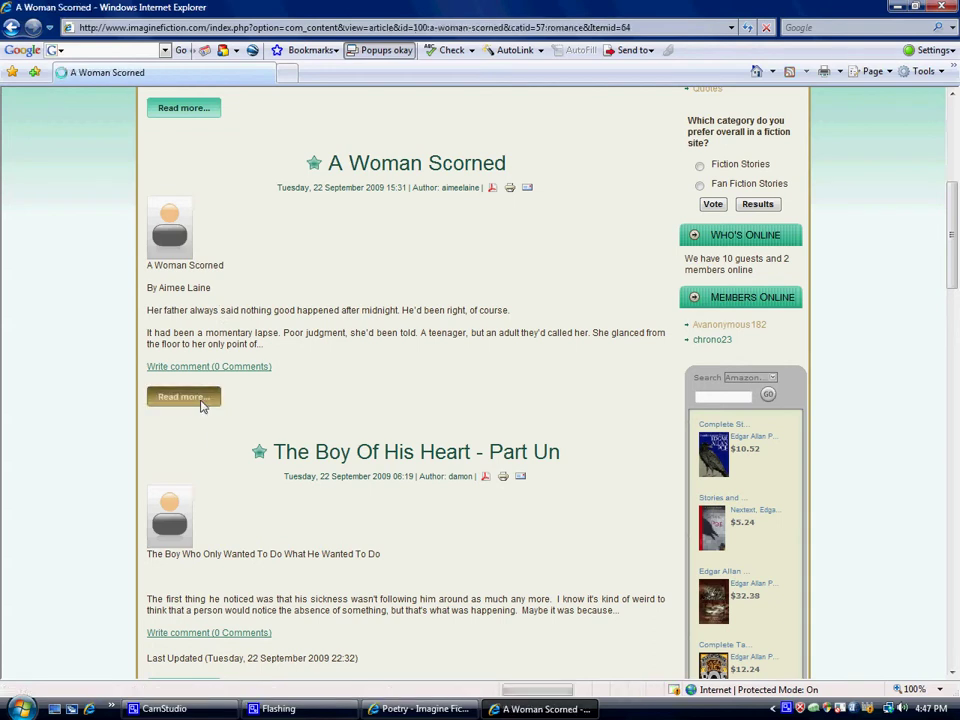
pyautogui.scroll(-7, 203, 400)
pyautogui.scroll(-2, 205, 400)
pyautogui.scroll(4, 206, 399)
pyautogui.scroll(-1, 203, 410)
pyautogui.scroll(-3, 200, 420)
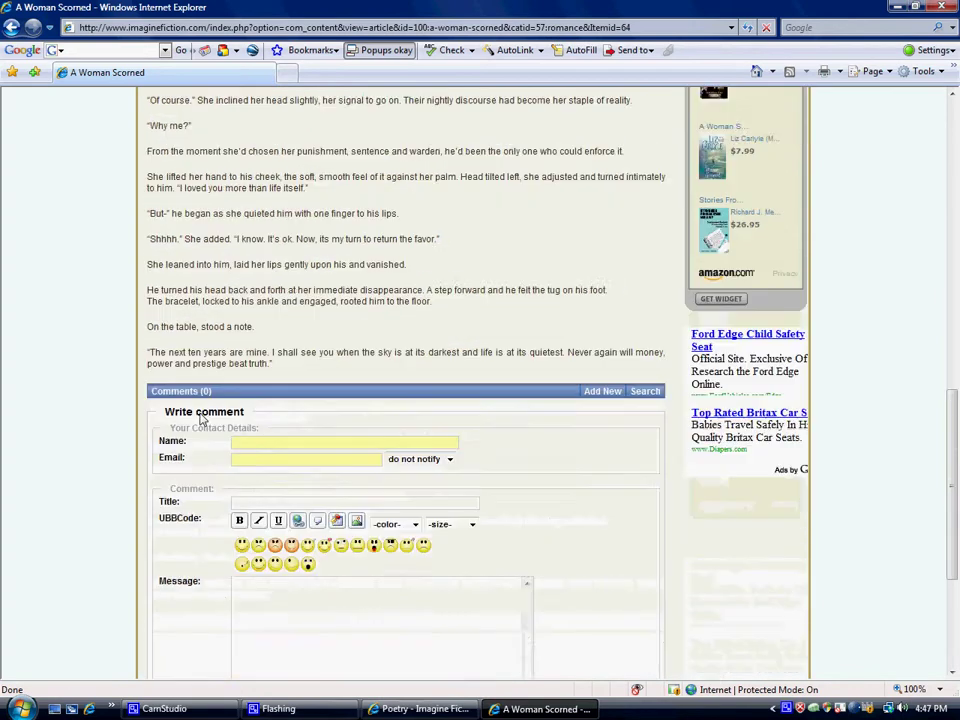
pyautogui.scroll(2, 214, 446)
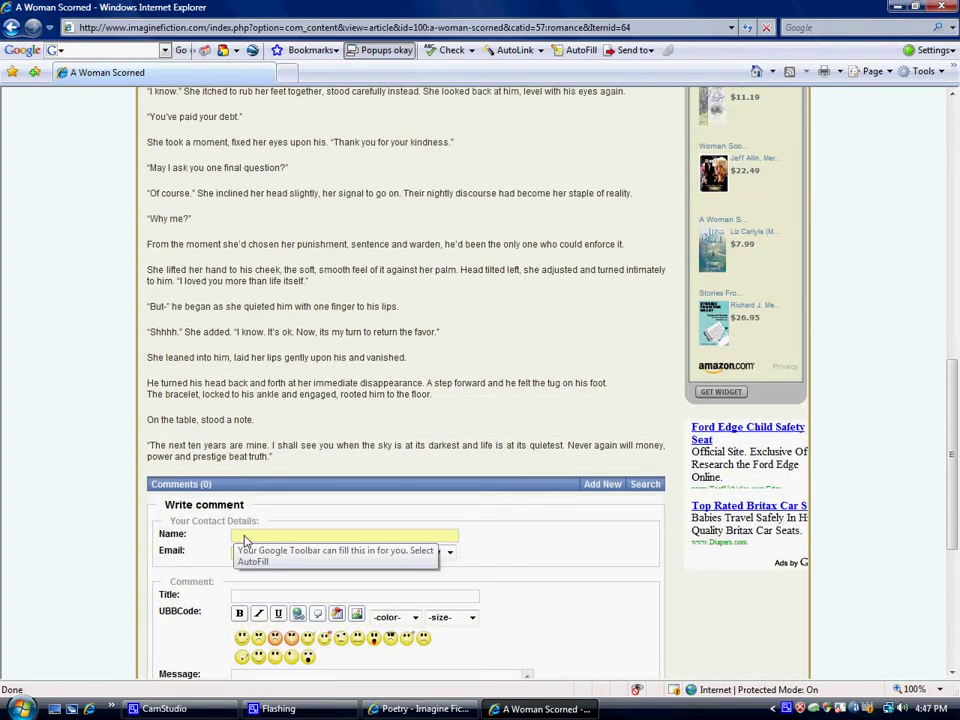
pyautogui.scroll(8, 244, 541)
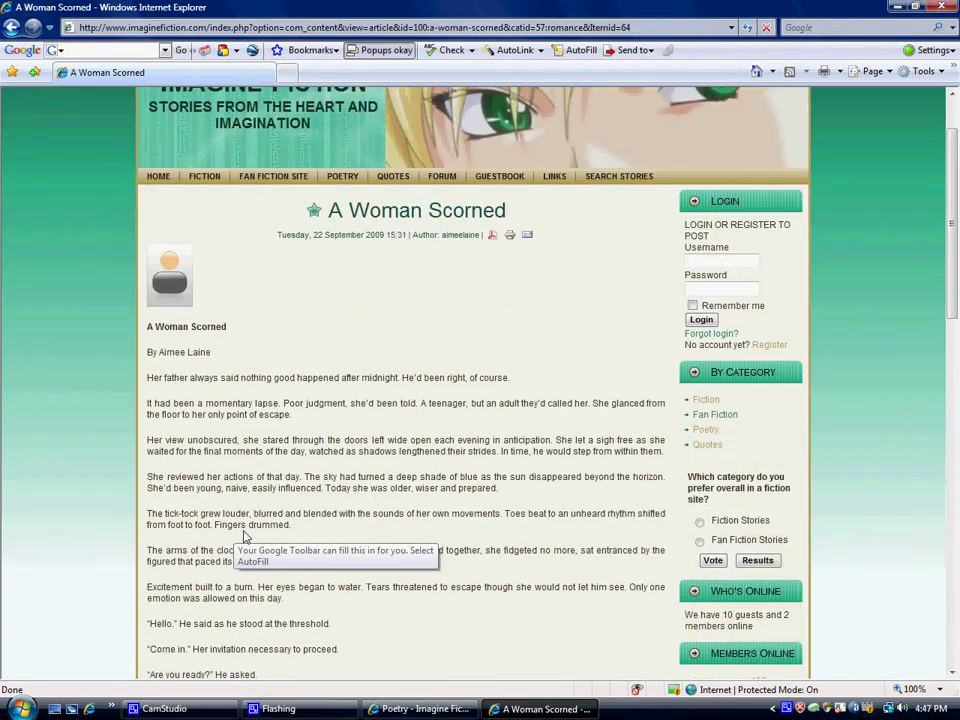
pyautogui.scroll(2, 244, 539)
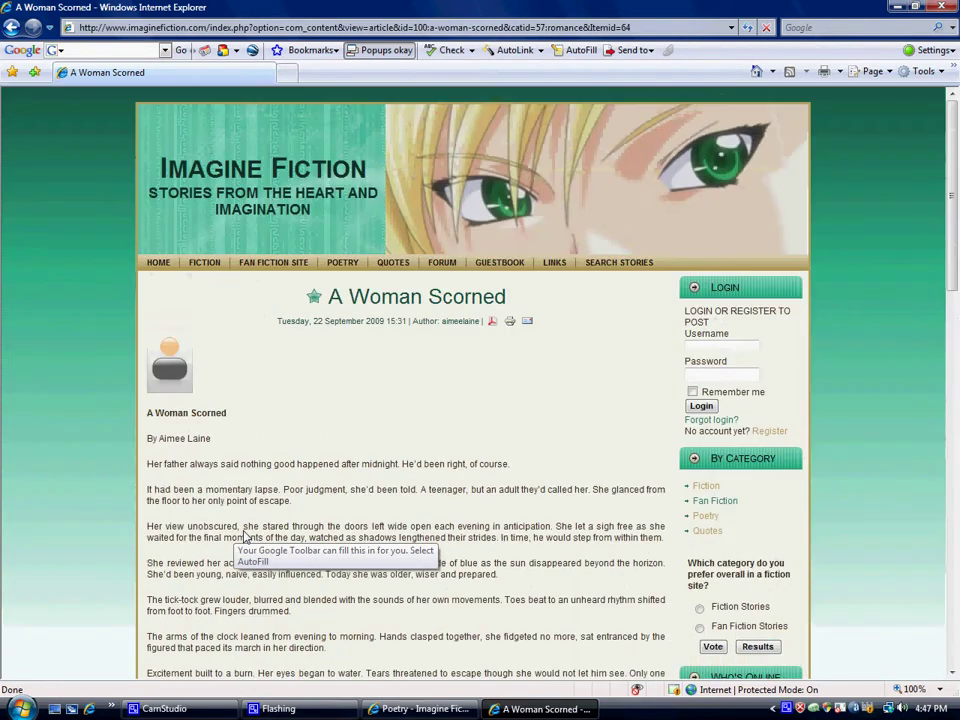
# - View the Fiction, Poetry and Quotes category pages from the sidebar, then open the Forum
pyautogui.click(706, 487)
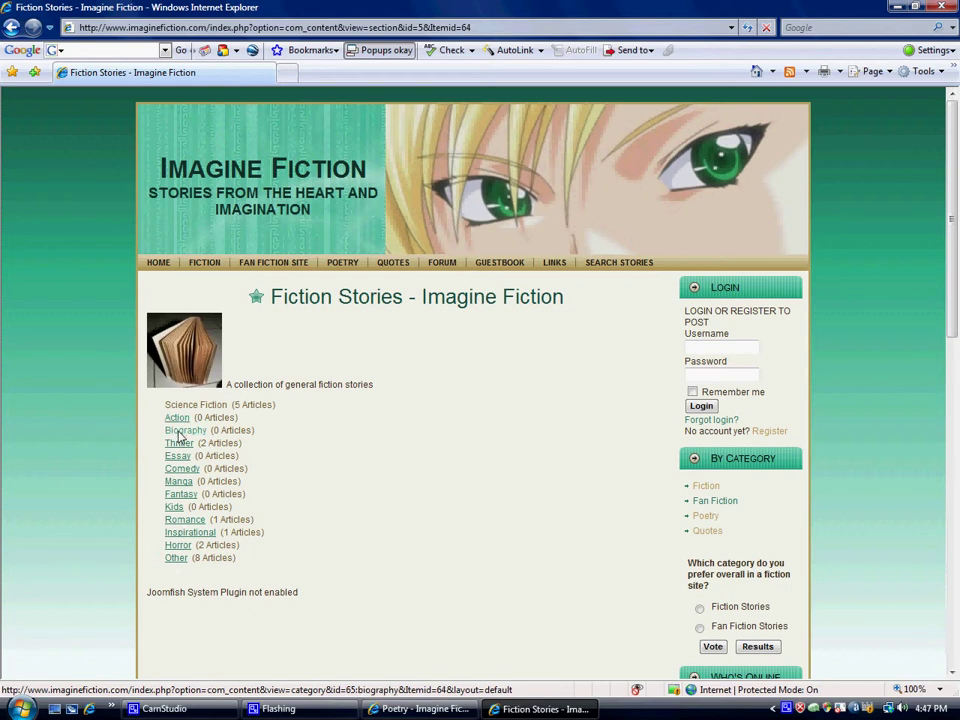
pyautogui.click(702, 516)
pyautogui.click(708, 530)
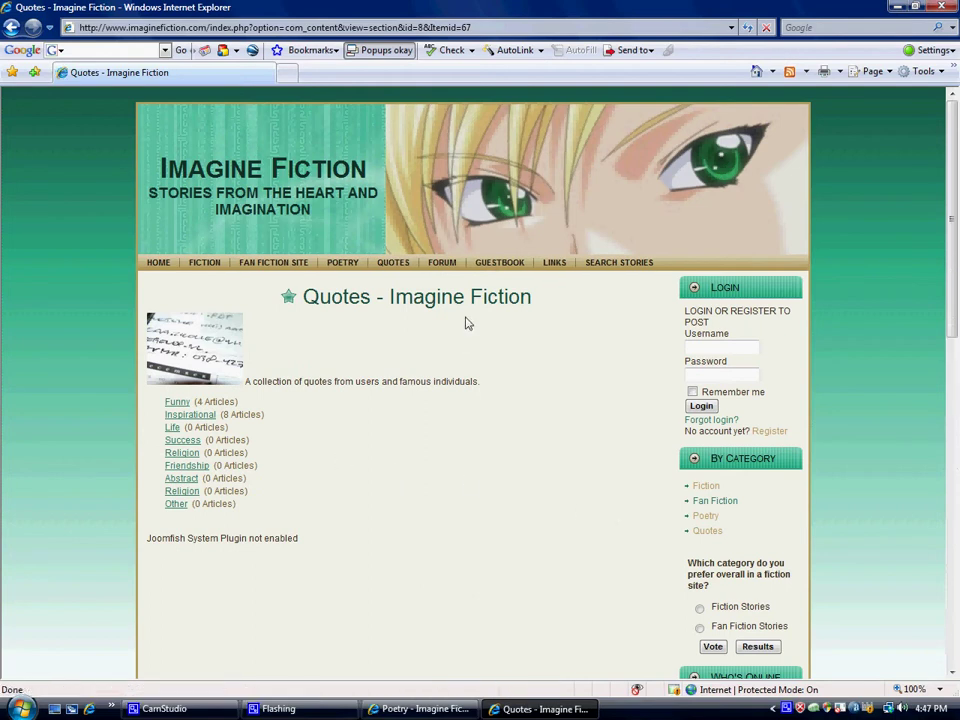
pyautogui.click(435, 268)
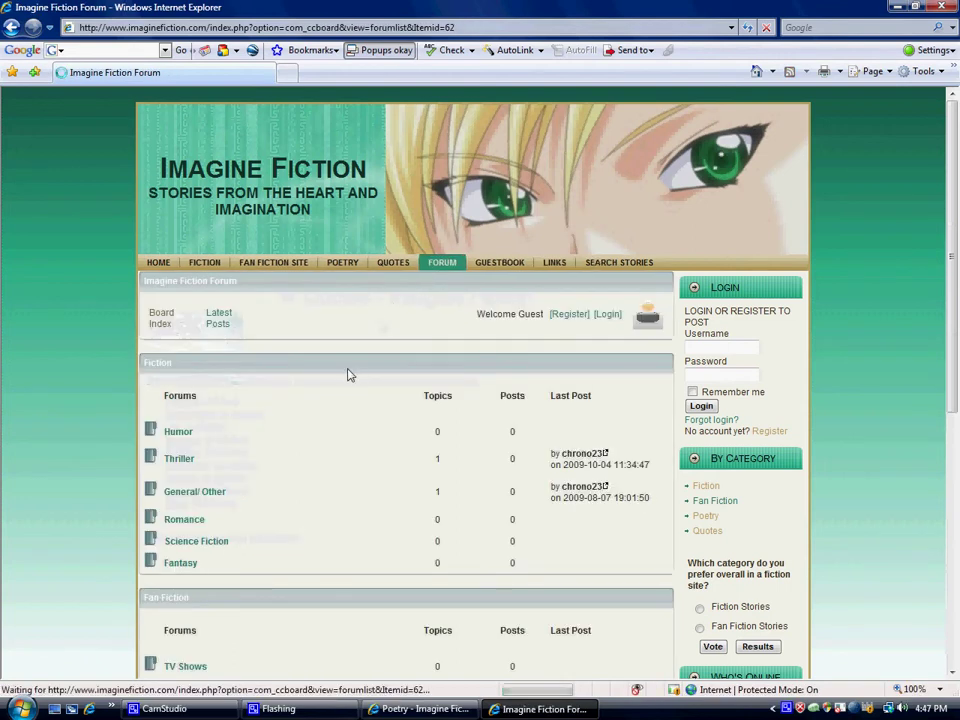
# - Look over the forum boards and open the Suggestions board, which has no topics
pyautogui.scroll(-7, 348, 373)
pyautogui.scroll(4, 348, 371)
pyautogui.scroll(3, 348, 370)
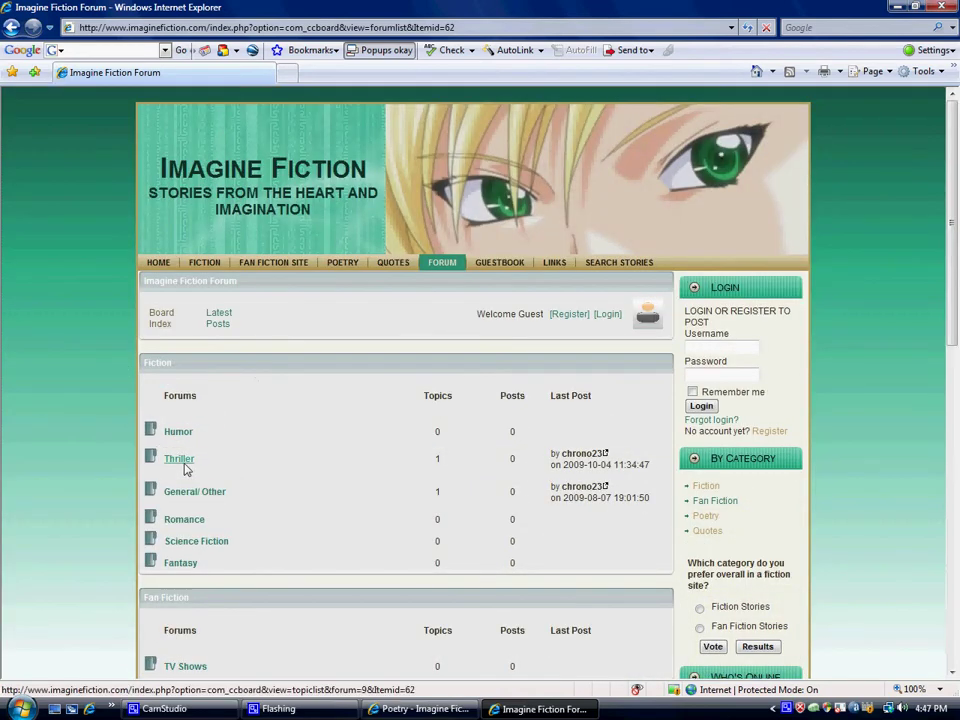
pyautogui.scroll(-3, 182, 565)
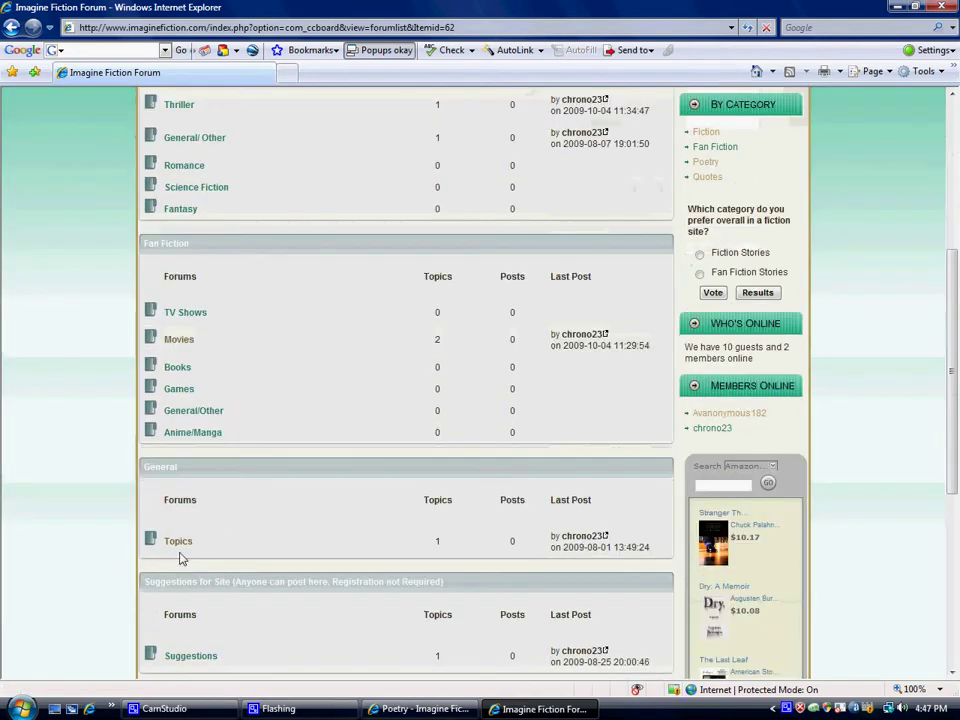
pyautogui.scroll(-2, 186, 482)
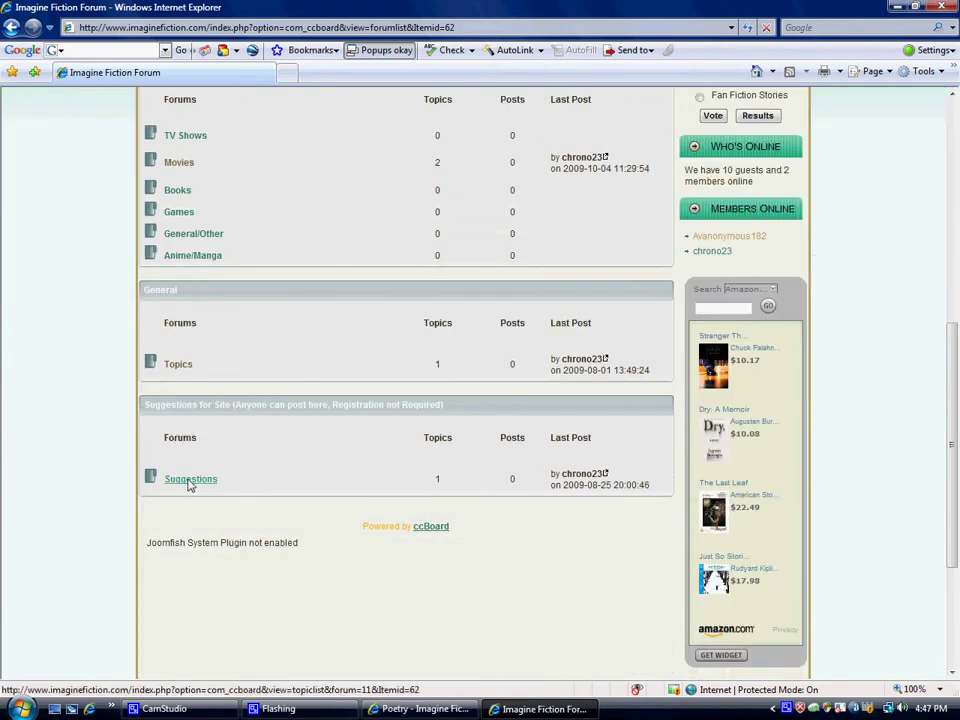
pyautogui.click(190, 480)
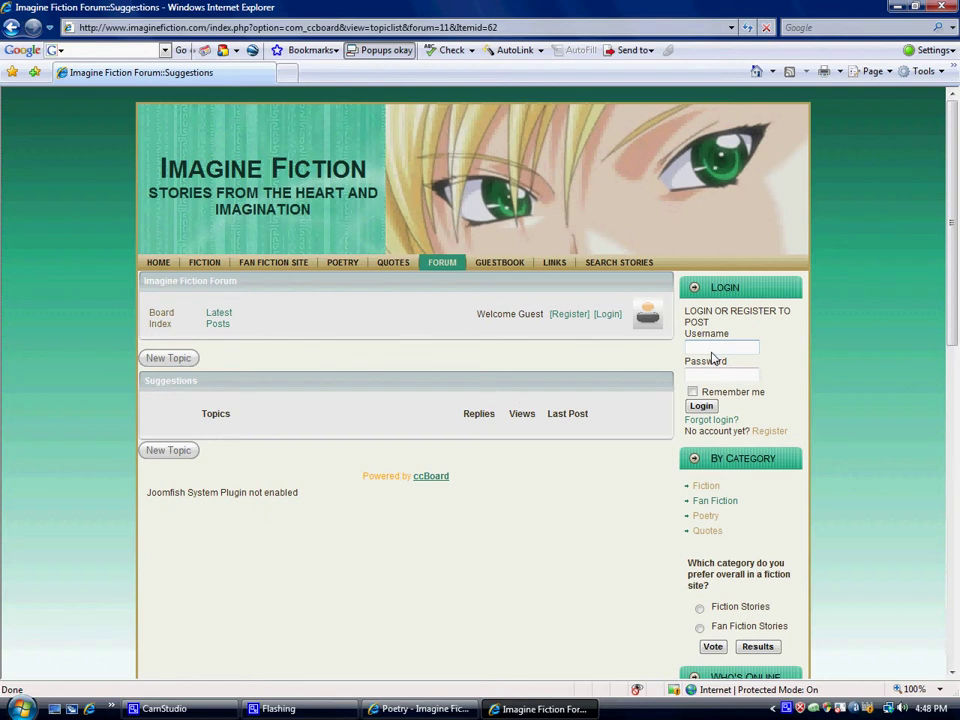
# - Open the empty Become A Member registration form via the sidebar Register link
pyautogui.click(772, 432)
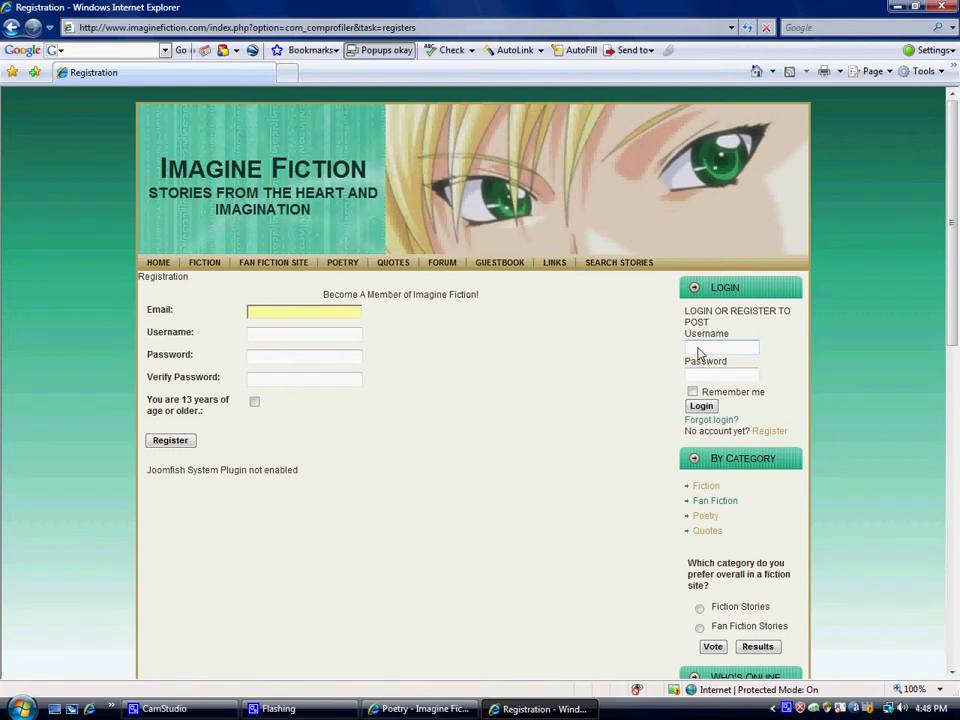
# - Log in with the member's username and password, then dismiss the popup
pyautogui.click(697, 349)
pyautogui.write('chrono23')
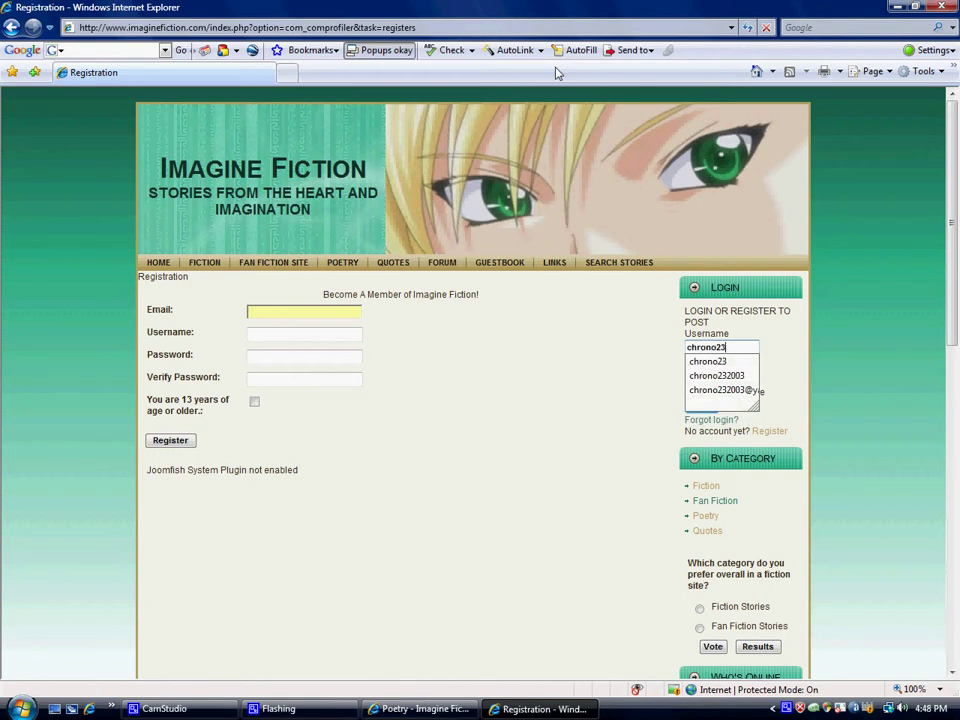
pyautogui.press('Tab')
pyautogui.write('••')
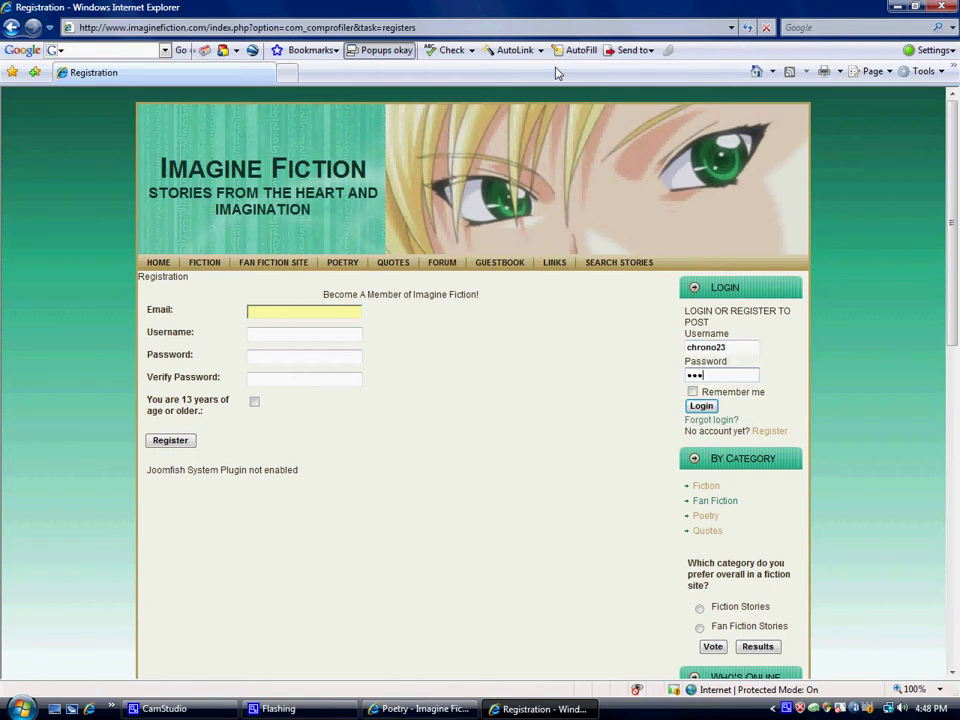
pyautogui.press('Return')
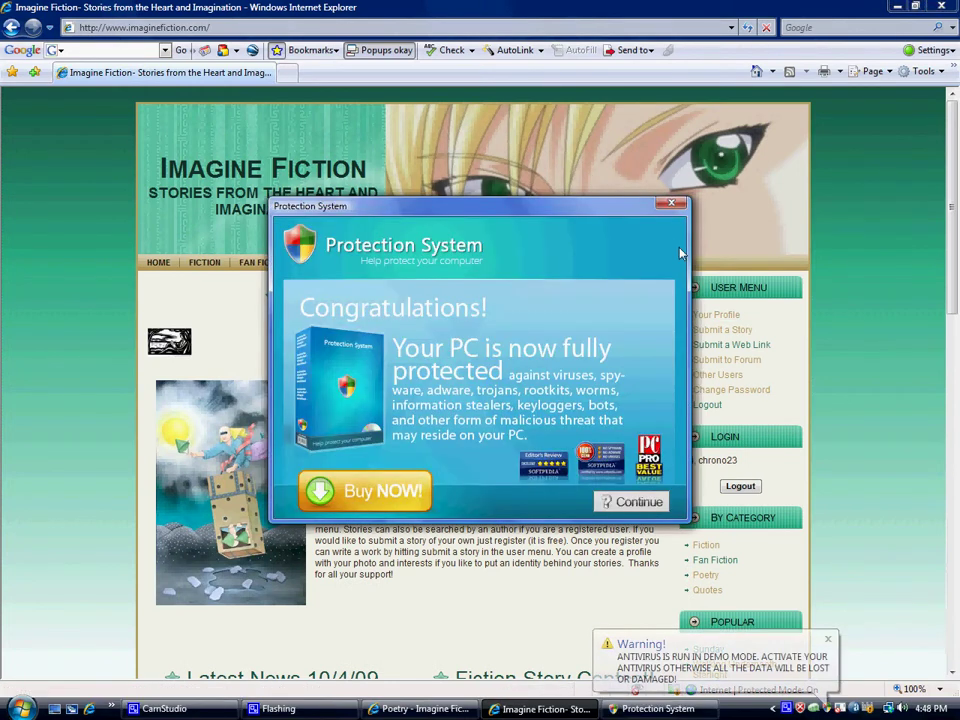
pyautogui.click(730, 268)
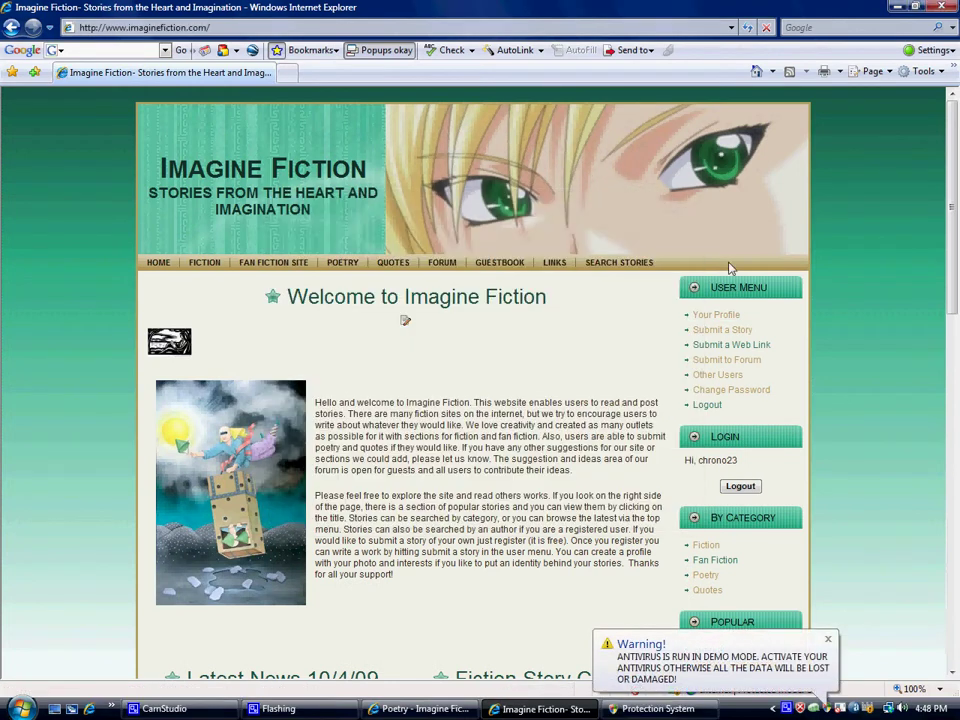
# - Open the member's profile page and view its list of articles
pyautogui.click(716, 317)
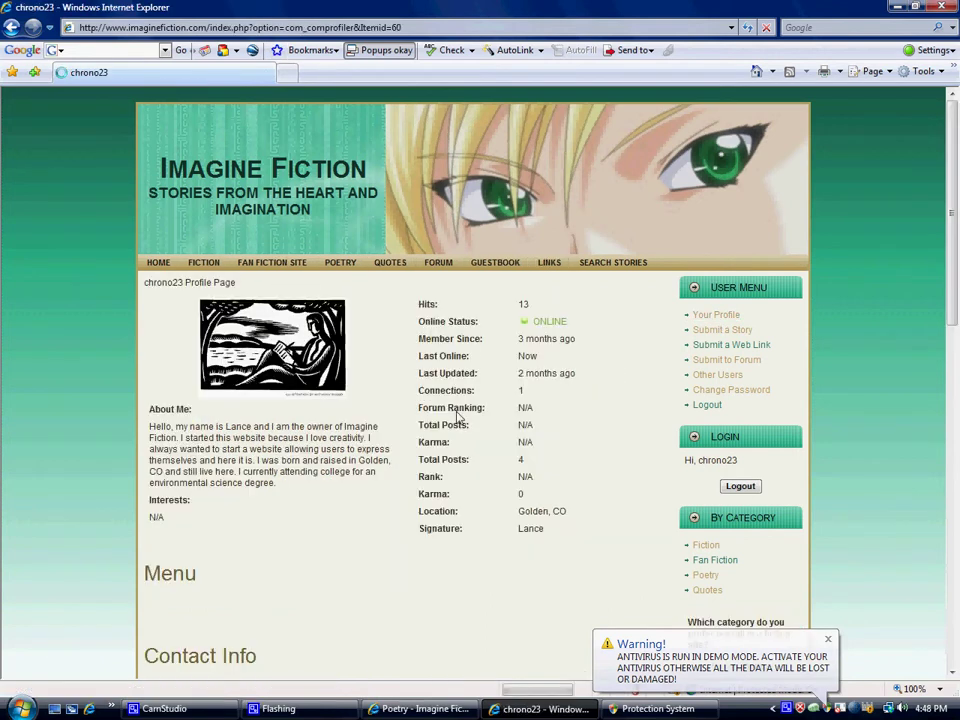
pyautogui.scroll(-2, 305, 456)
pyautogui.scroll(2, 305, 456)
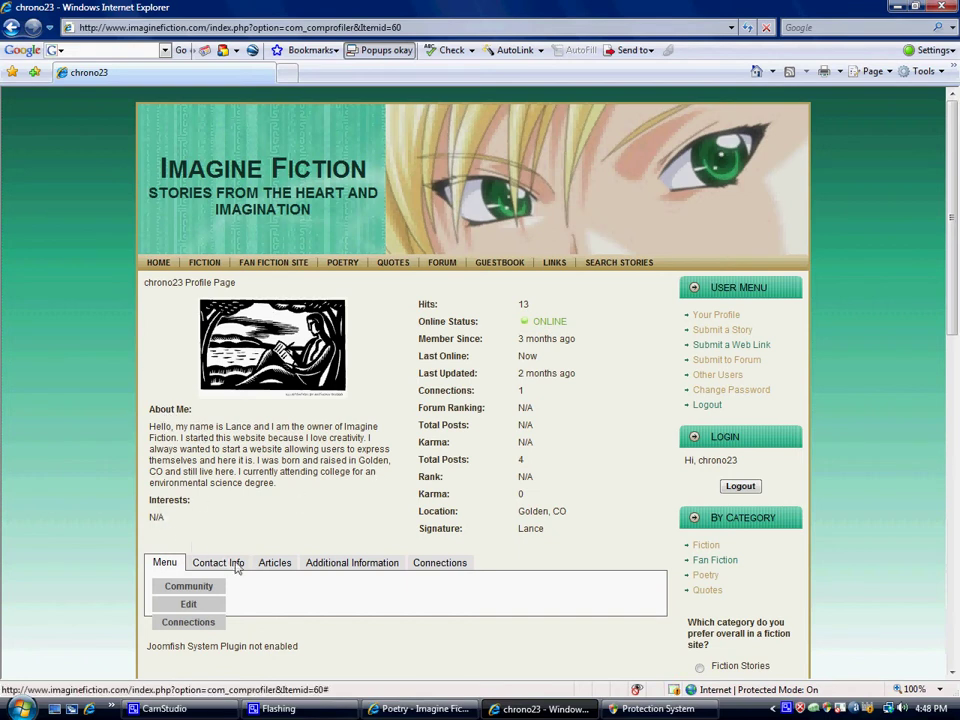
pyautogui.click(276, 563)
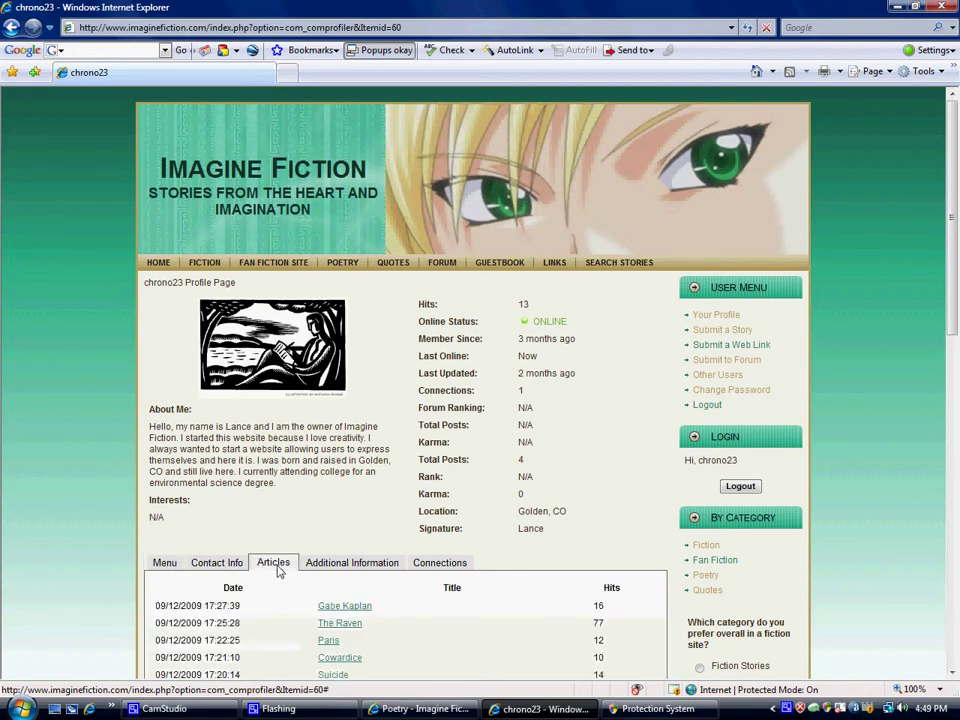
pyautogui.scroll(-2, 279, 570)
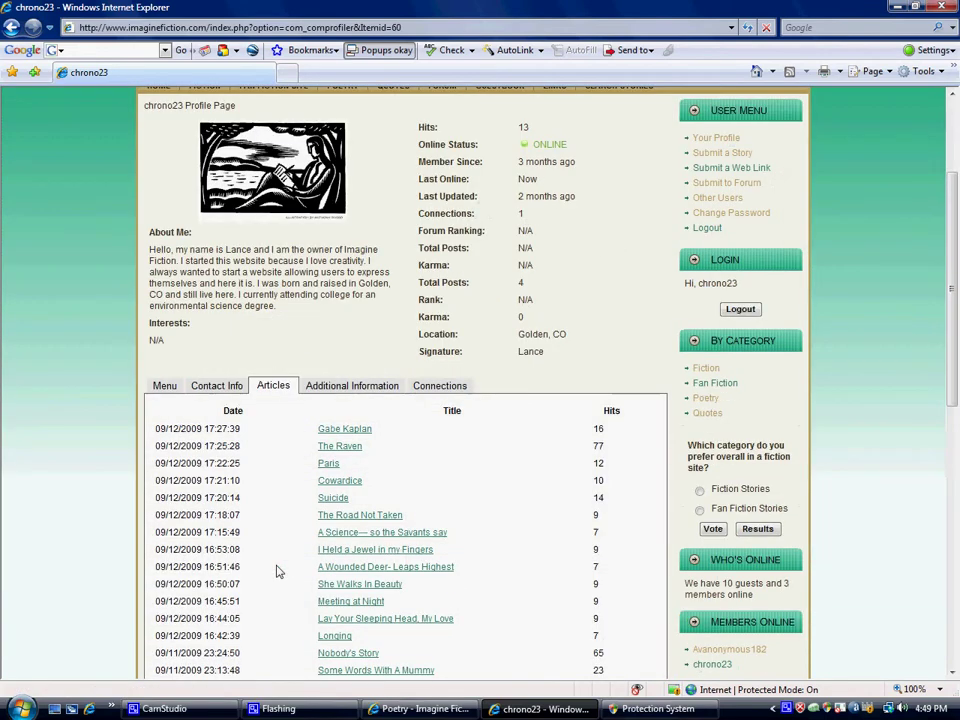
pyautogui.scroll(-1, 279, 571)
pyautogui.scroll(-2, 279, 571)
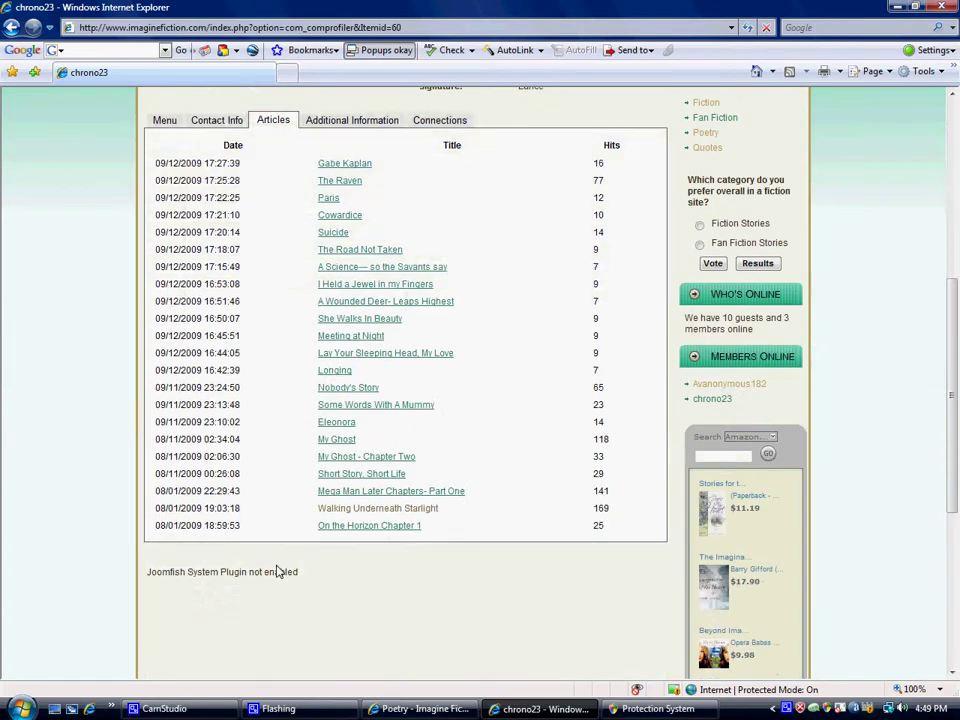
pyautogui.scroll(2, 279, 571)
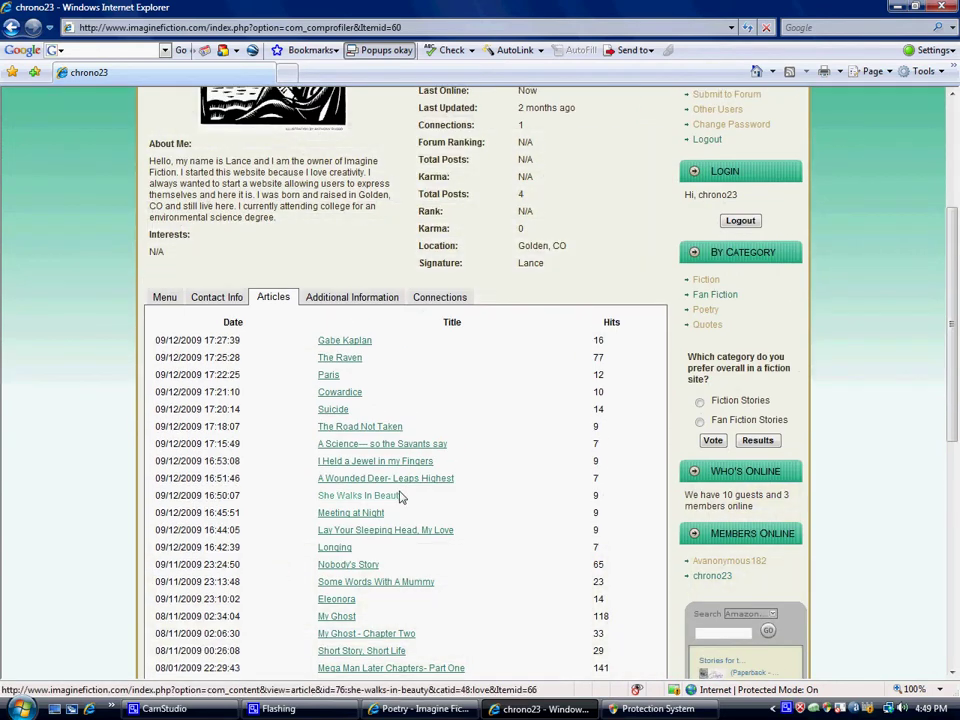
pyautogui.scroll(3, 399, 497)
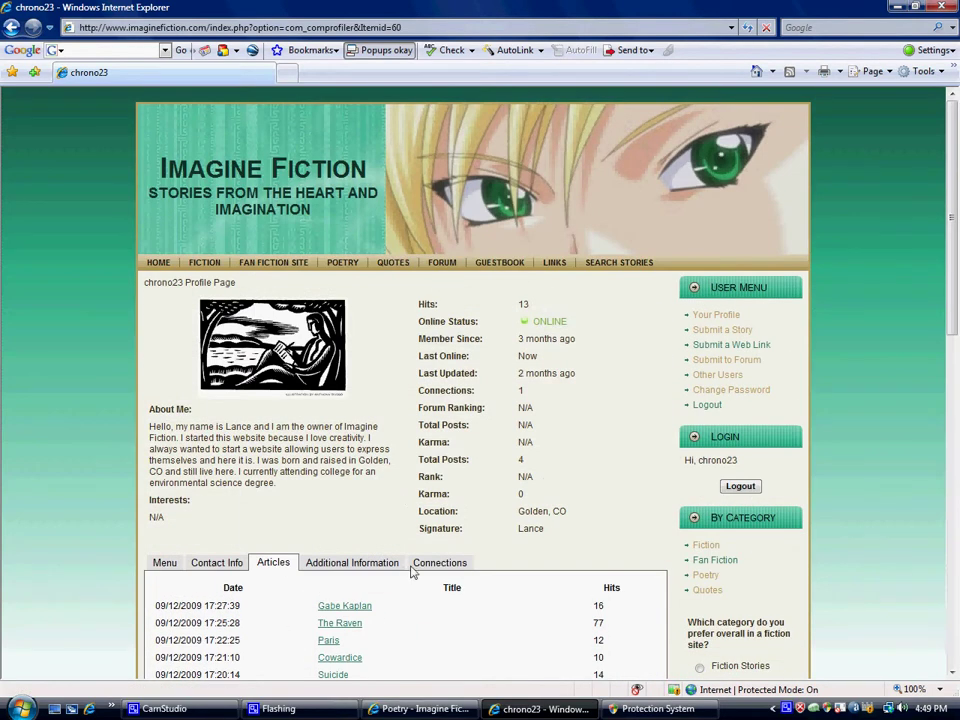
# - Switch to the Connections tab showing the two connected members
pyautogui.click(428, 563)
pyautogui.scroll(-3, 318, 568)
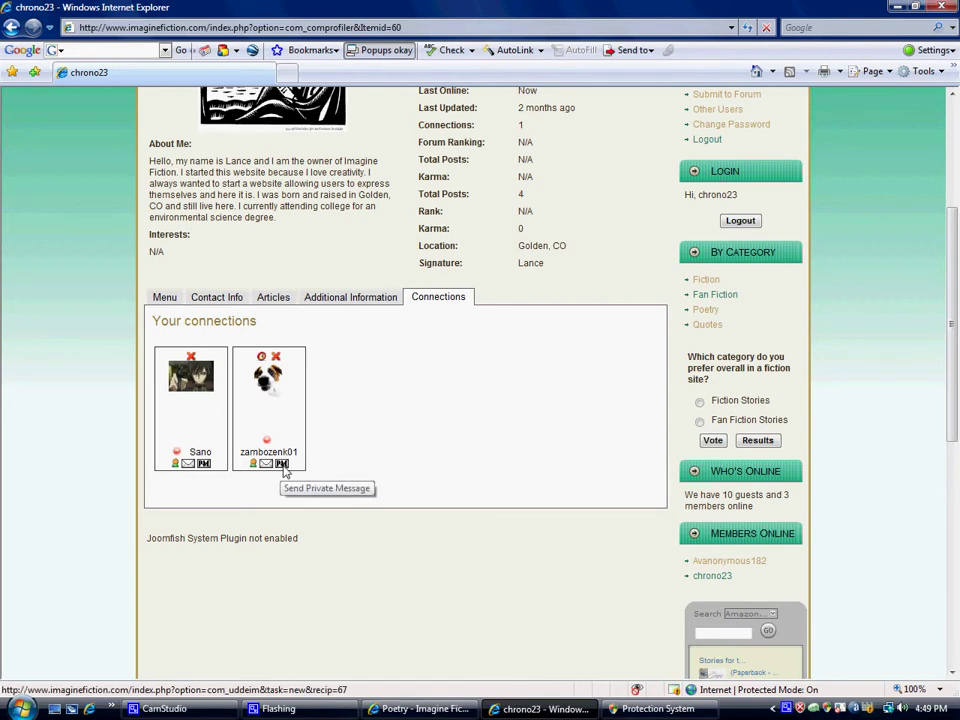
pyautogui.scroll(-2, 283, 472)
pyautogui.scroll(1, 283, 472)
pyautogui.scroll(4, 283, 472)
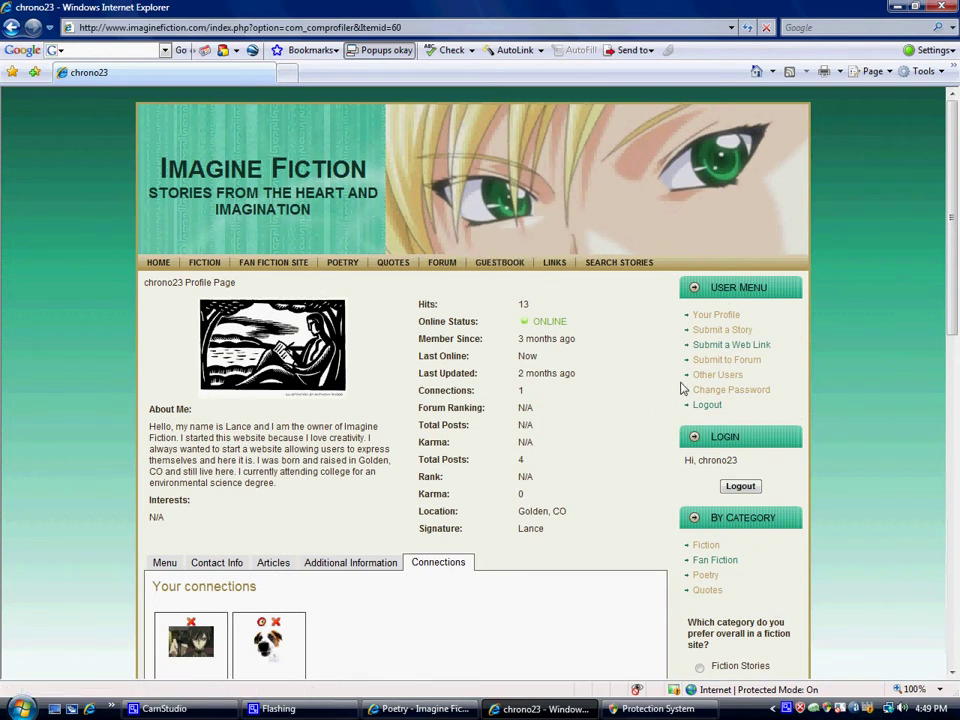
# - Go to the Forum, enter the Humor board and start a blank New Topic
pyautogui.click(705, 363)
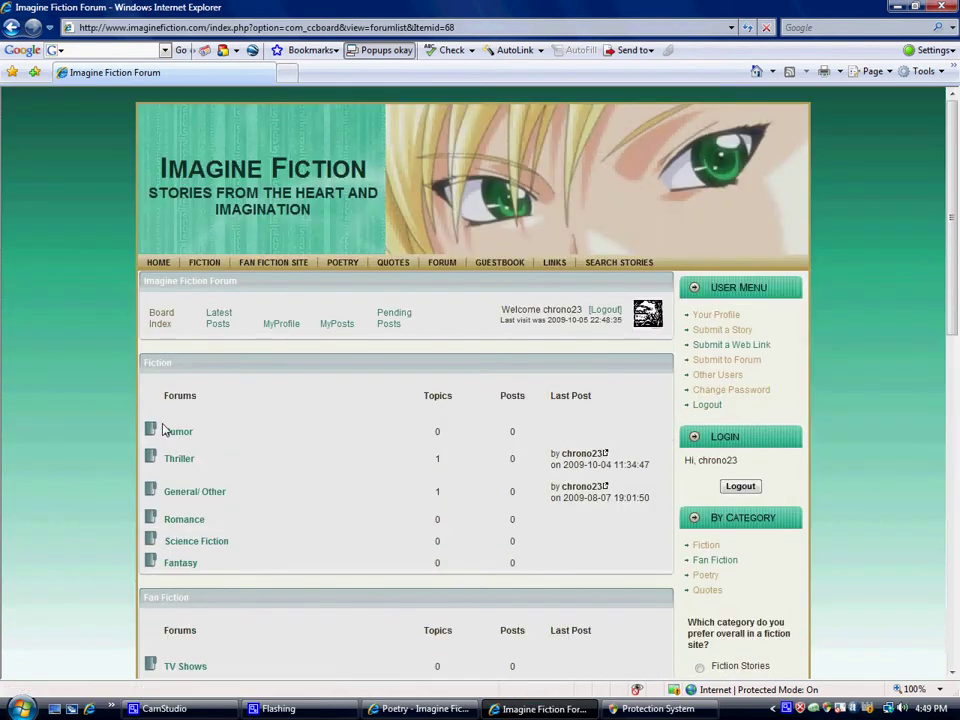
pyautogui.scroll(-5, 176, 433)
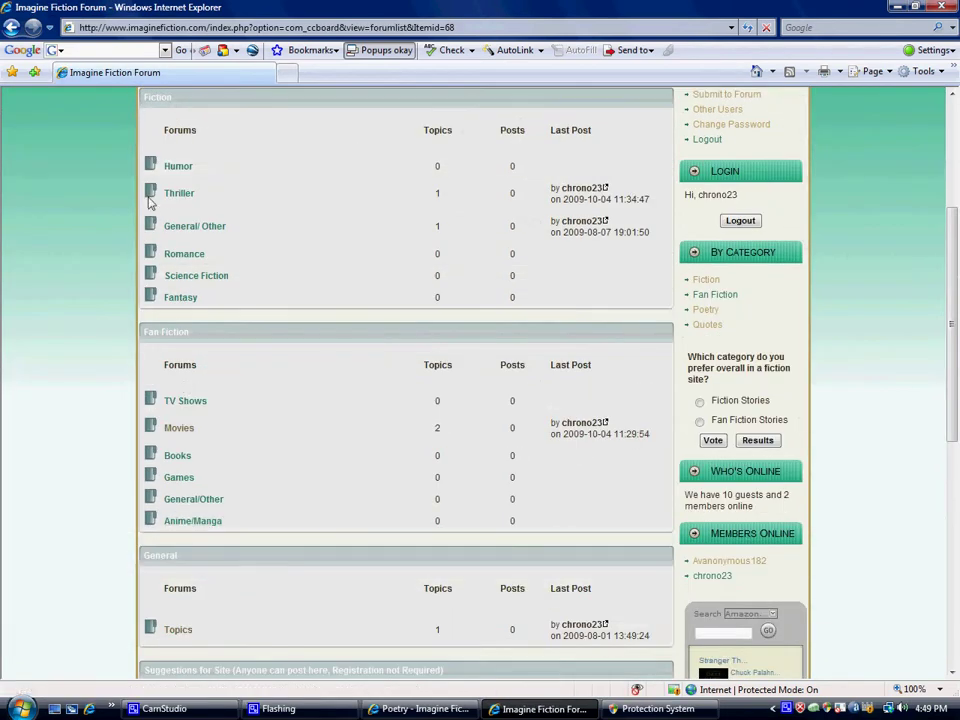
pyautogui.scroll(2, 180, 242)
pyautogui.click(178, 256)
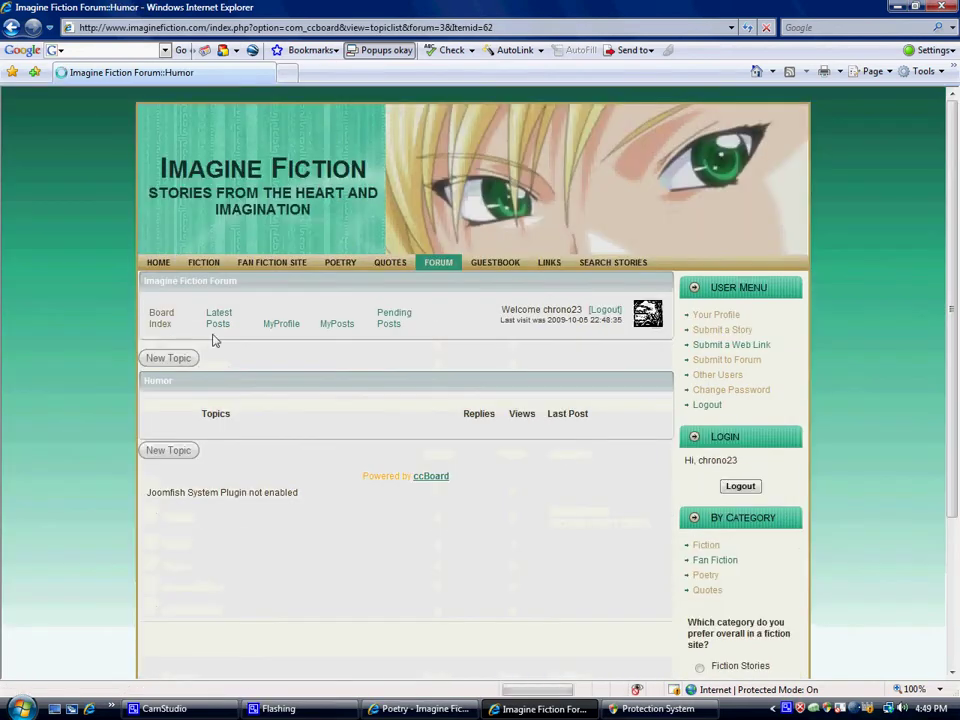
pyautogui.click(156, 360)
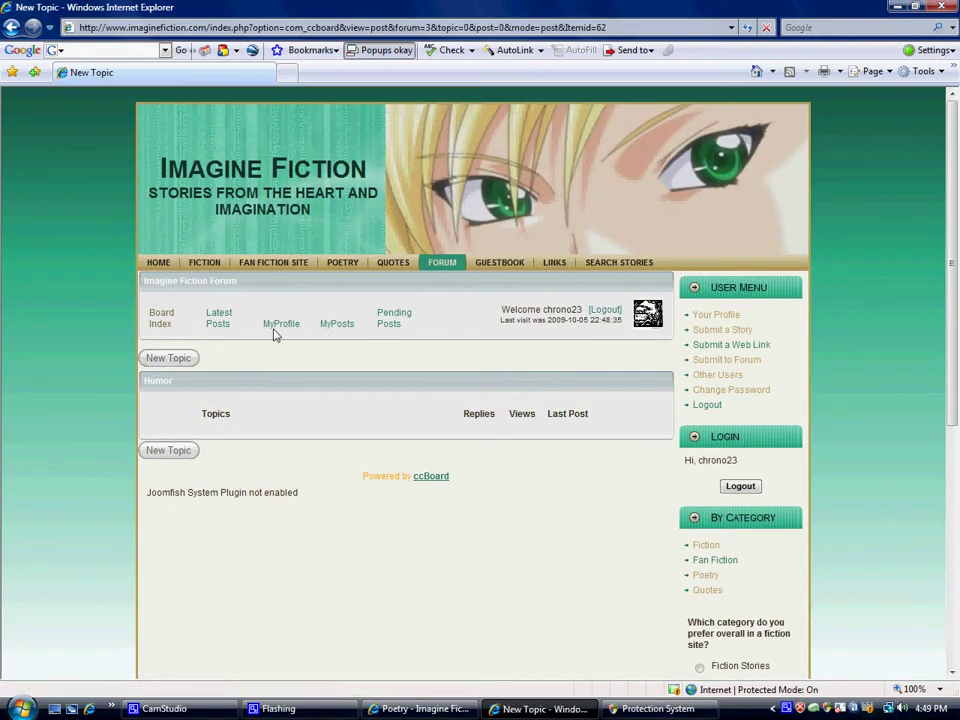
pyautogui.scroll(-2, 275, 335)
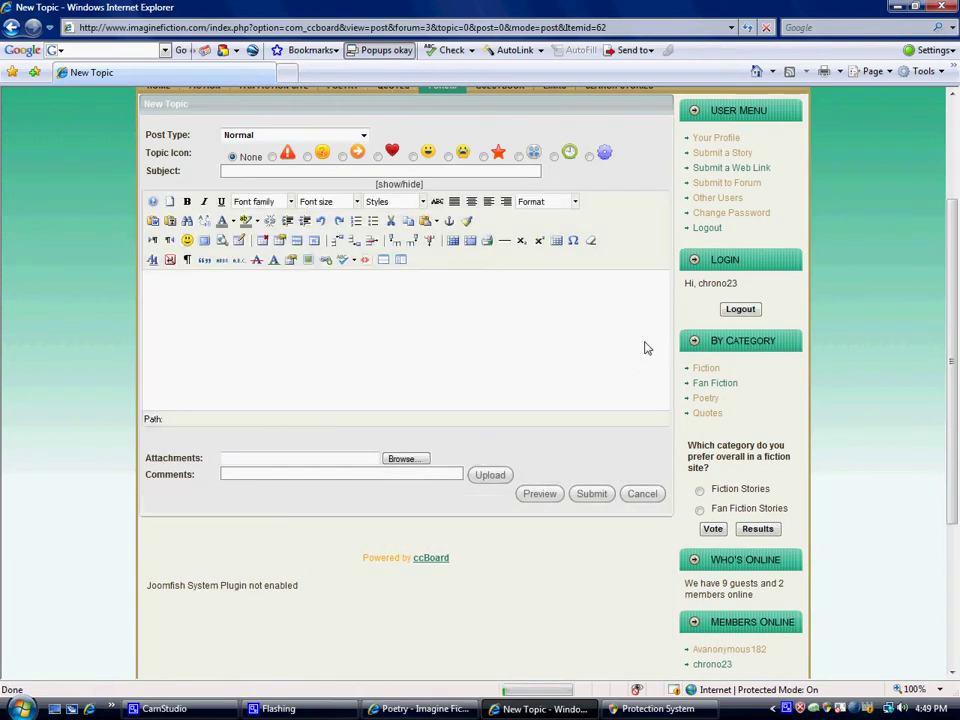
pyautogui.scroll(1, 648, 336)
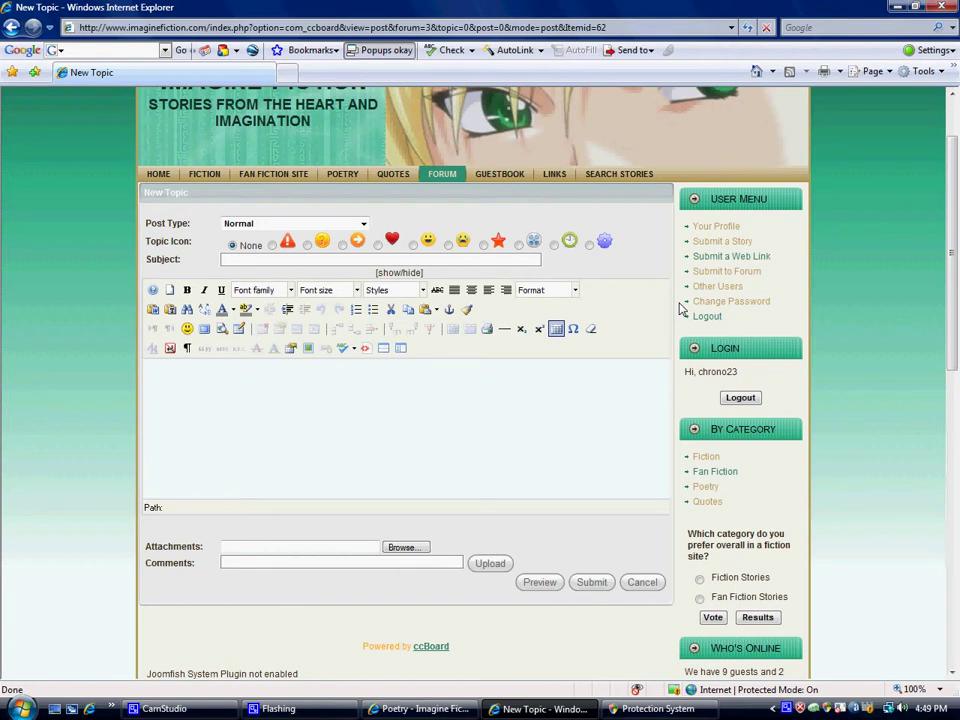
# - Open Submit a Story from the User Menu, focusing the Title field, then the editor body
pyautogui.click(710, 245)
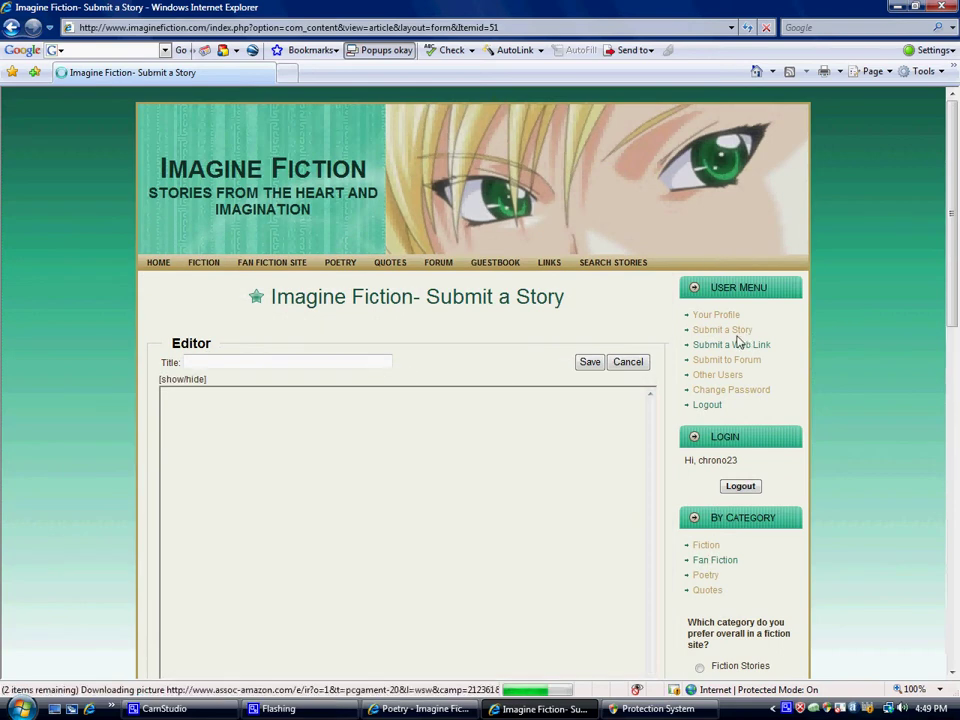
pyautogui.click(225, 364)
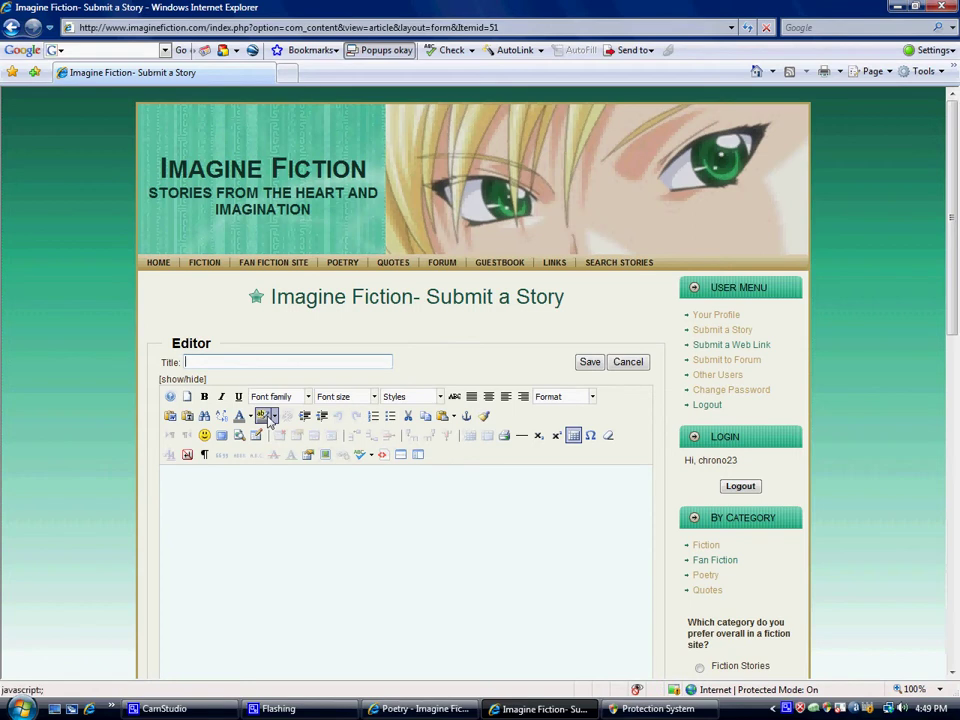
pyautogui.scroll(-3, 268, 421)
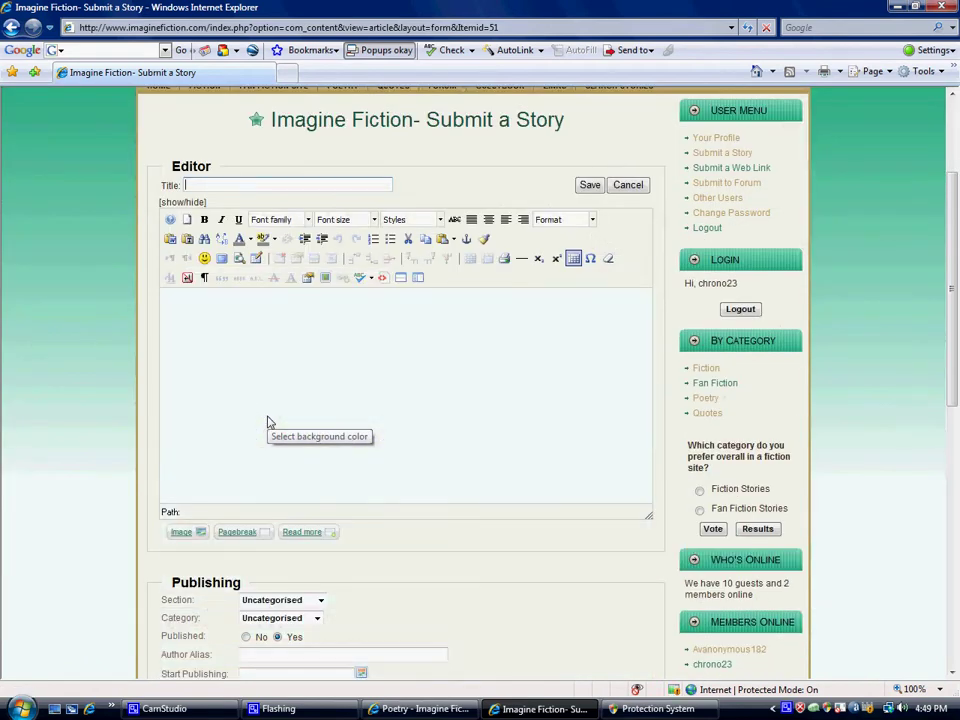
pyautogui.scroll(3, 268, 421)
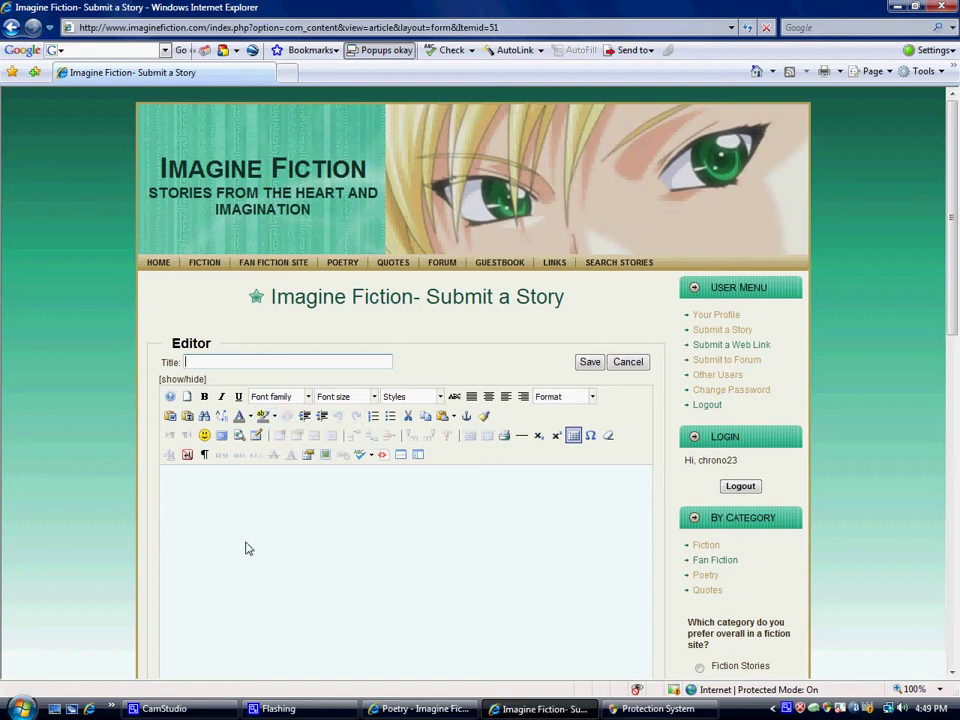
pyautogui.scroll(-2, 253, 540)
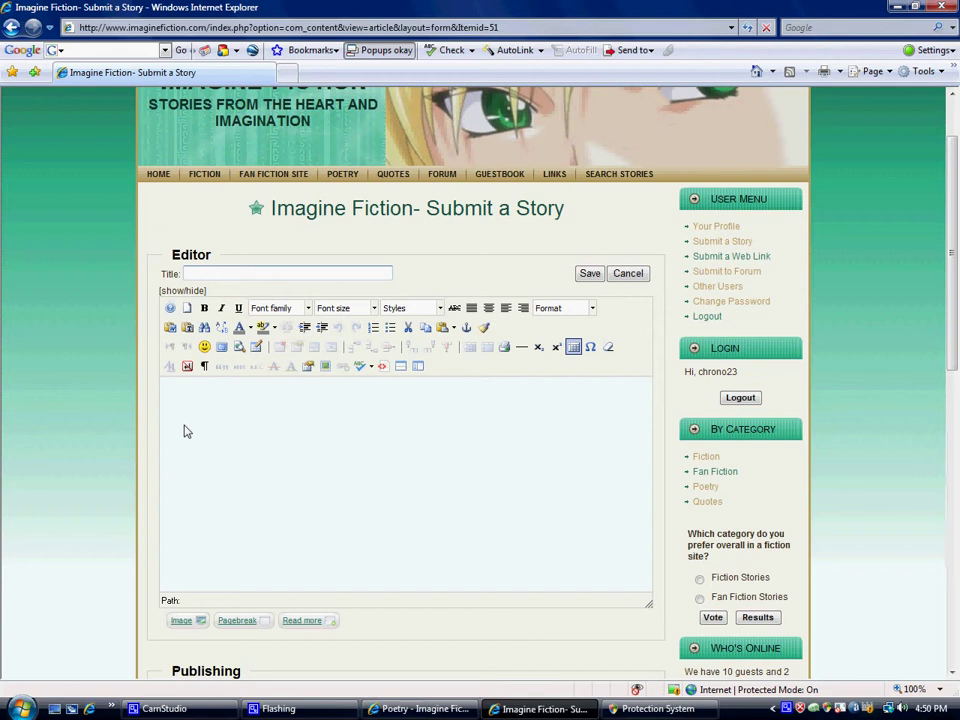
pyautogui.click(165, 393)
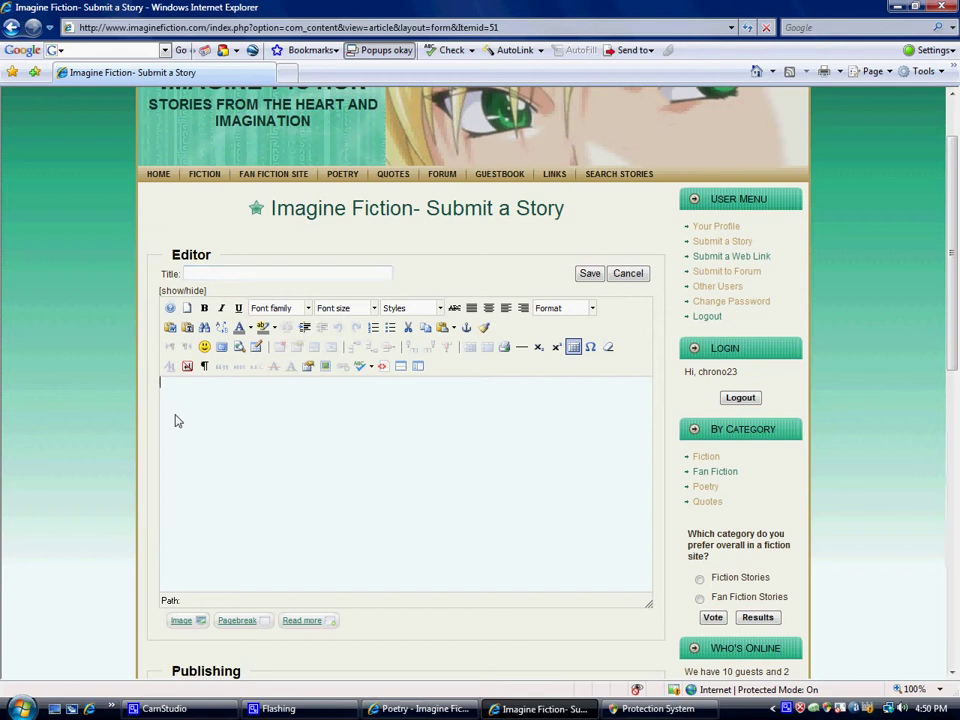
pyautogui.scroll(-3, 189, 441)
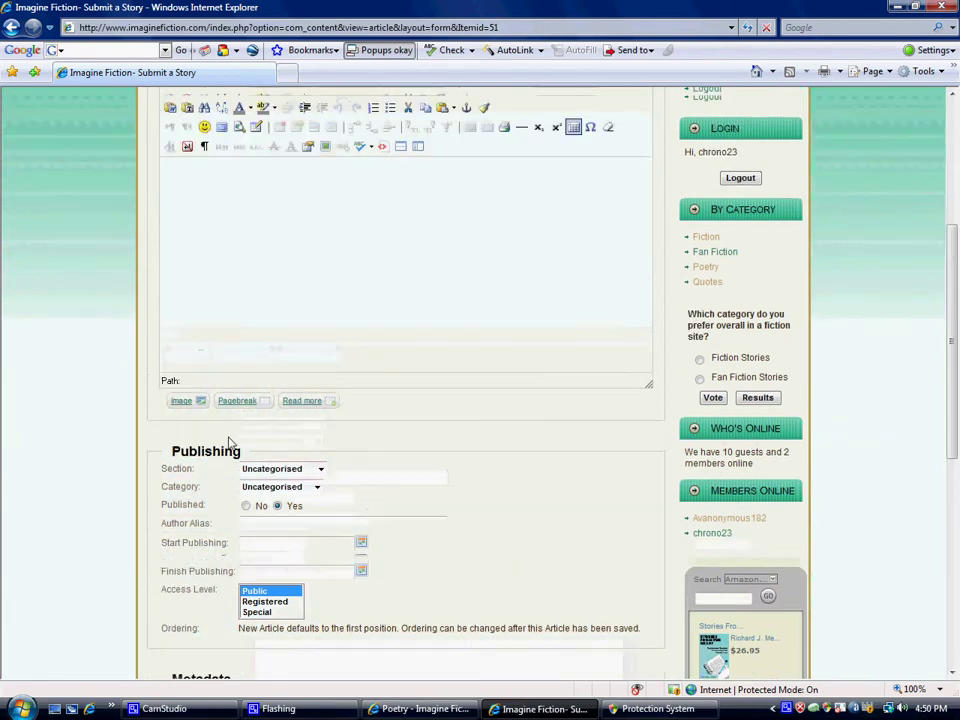
# - Set the story Section to Fiction, then reset it to '- Select Section -'
pyautogui.scroll(2, 229, 443)
pyautogui.scroll(-2, 223, 447)
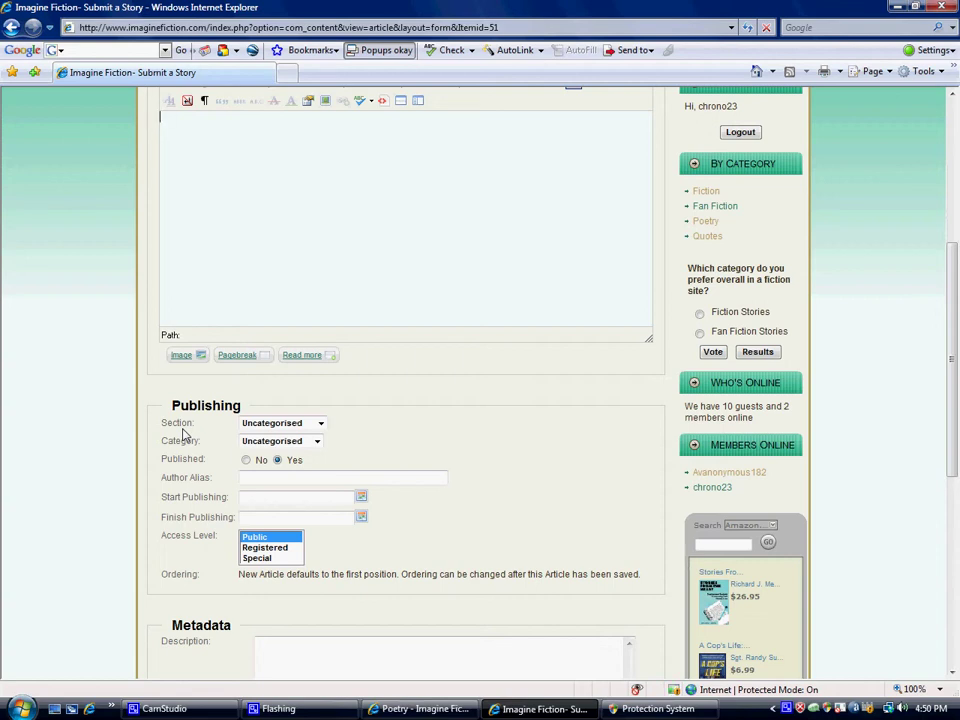
pyautogui.click(320, 423)
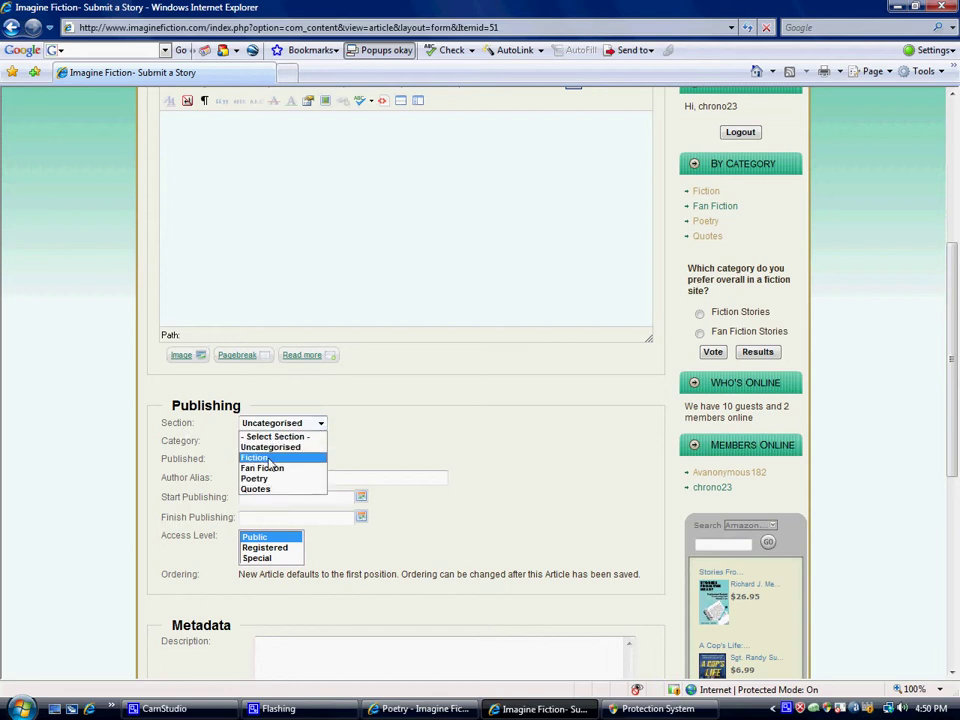
pyautogui.click(270, 459)
pyautogui.click(318, 424)
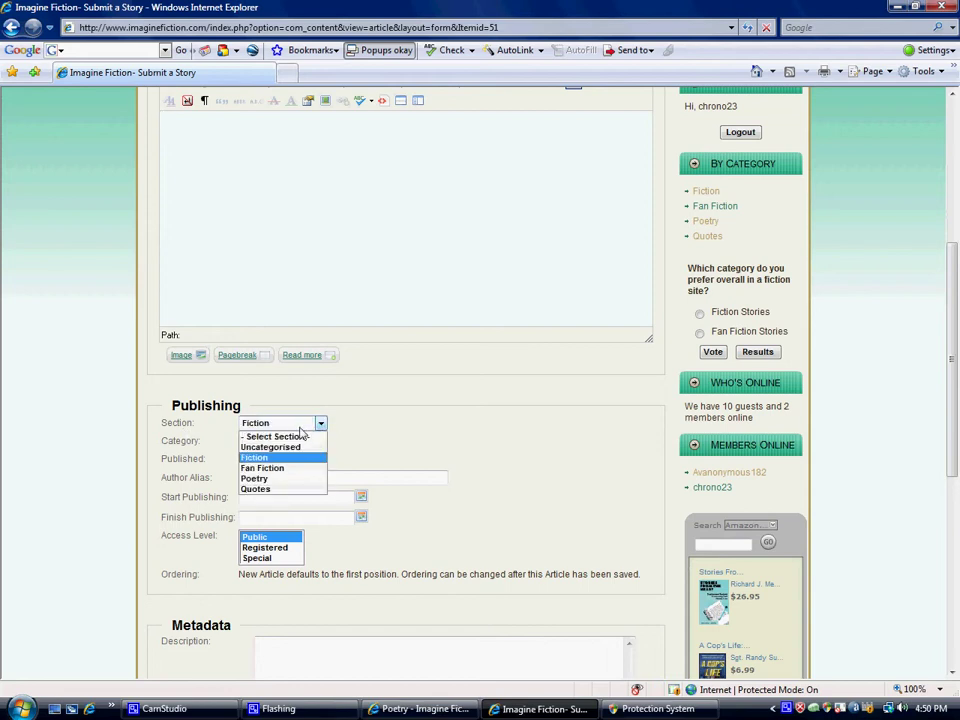
pyautogui.click(314, 437)
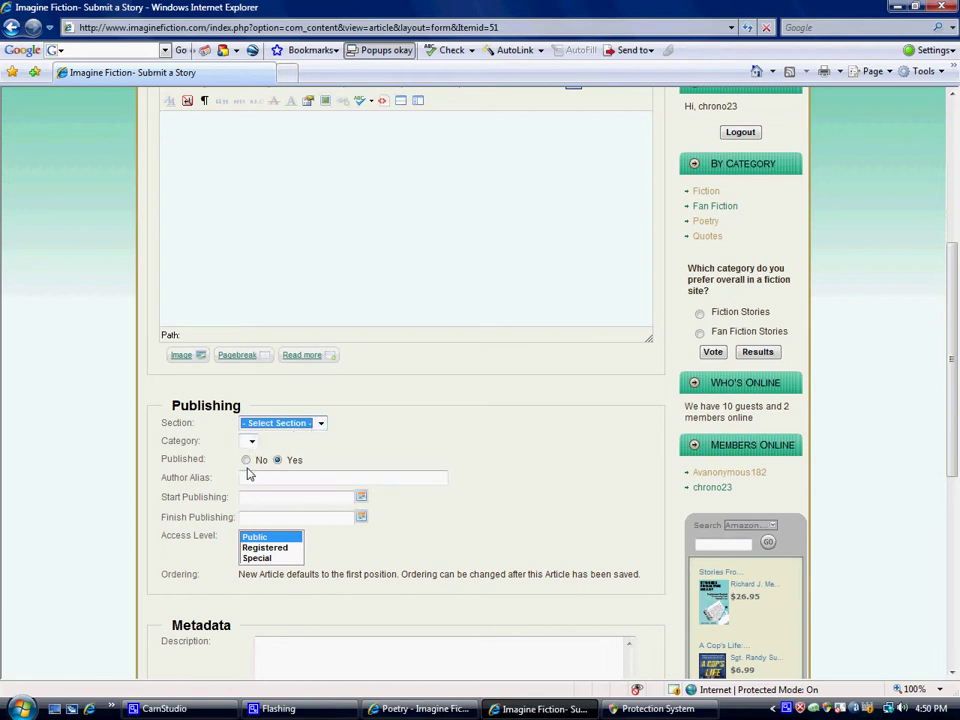
# - Switch Published to No and back to Yes, leaving the Author Alias field focused
pyautogui.click(248, 462)
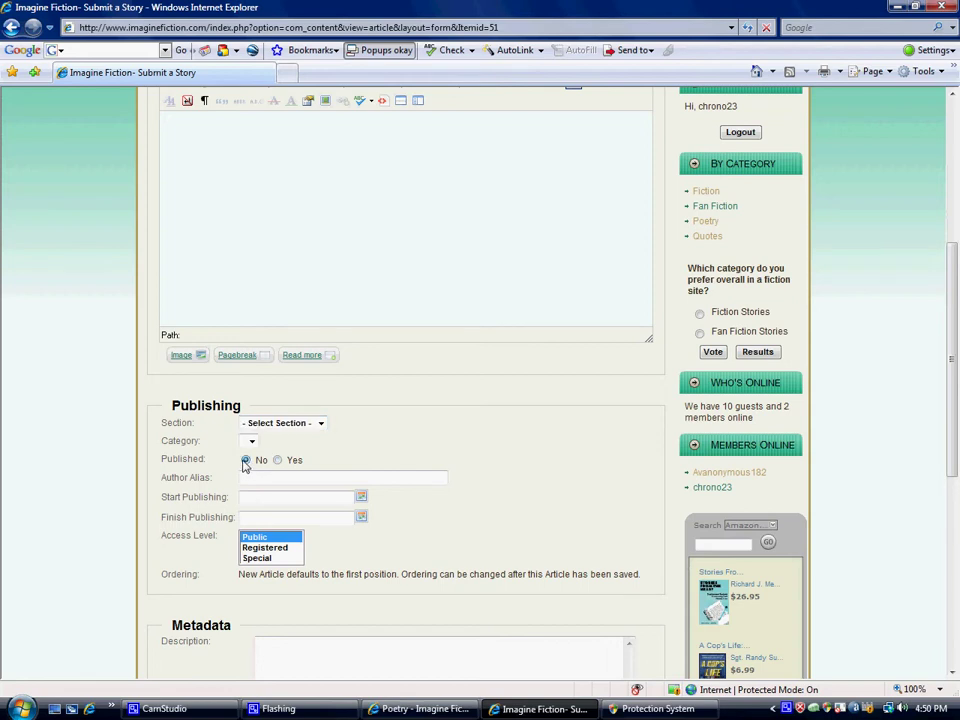
pyautogui.scroll(-3, 574, 456)
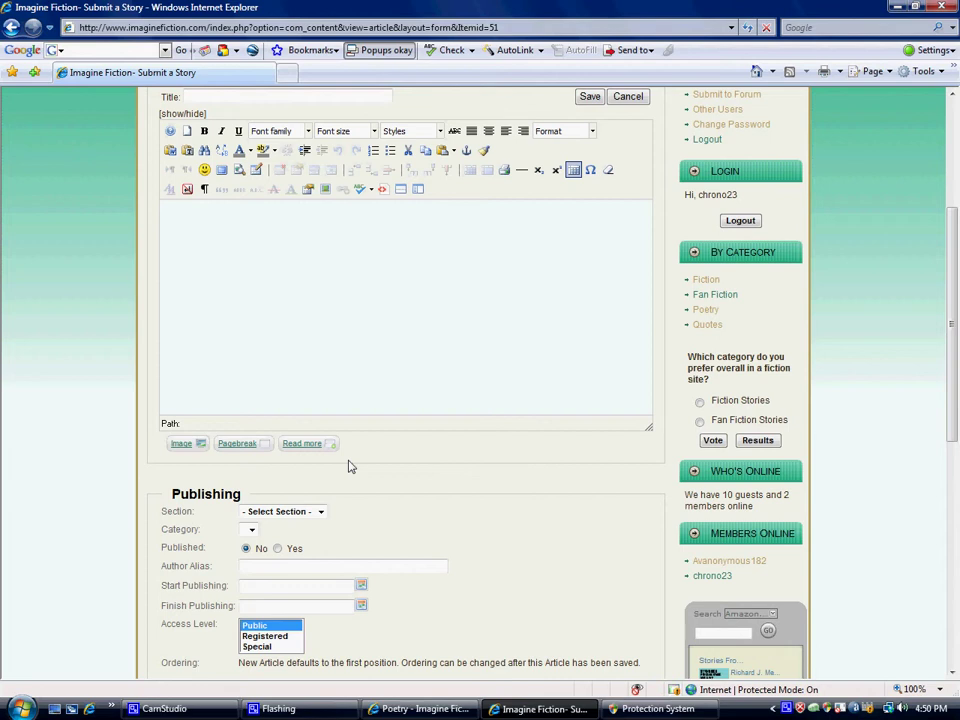
pyautogui.click(278, 549)
pyautogui.click(265, 568)
pyautogui.scroll(-2, 266, 571)
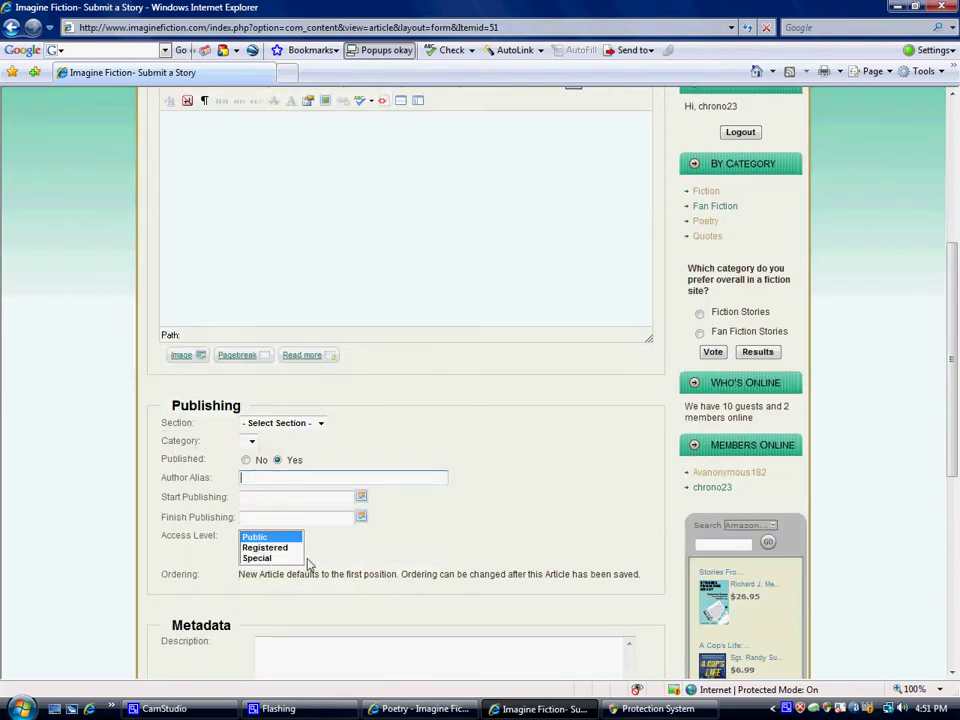
pyautogui.scroll(8, 356, 545)
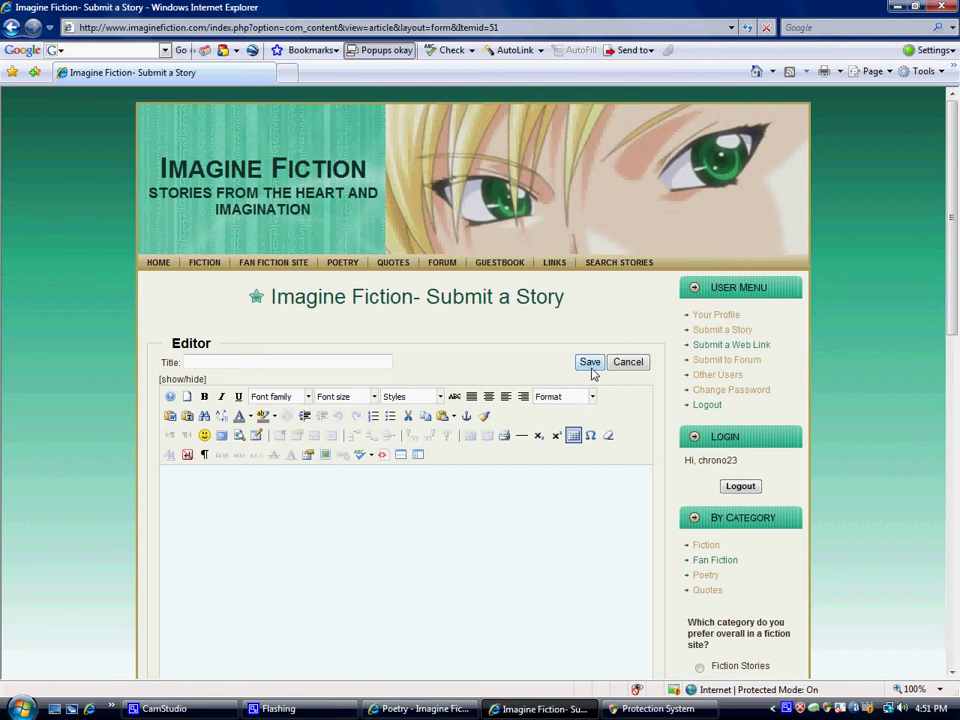
# - Restore the CamStudio recorder window from the taskbar, over the Submit a Story form
pyautogui.scroll(-12, 616, 392)
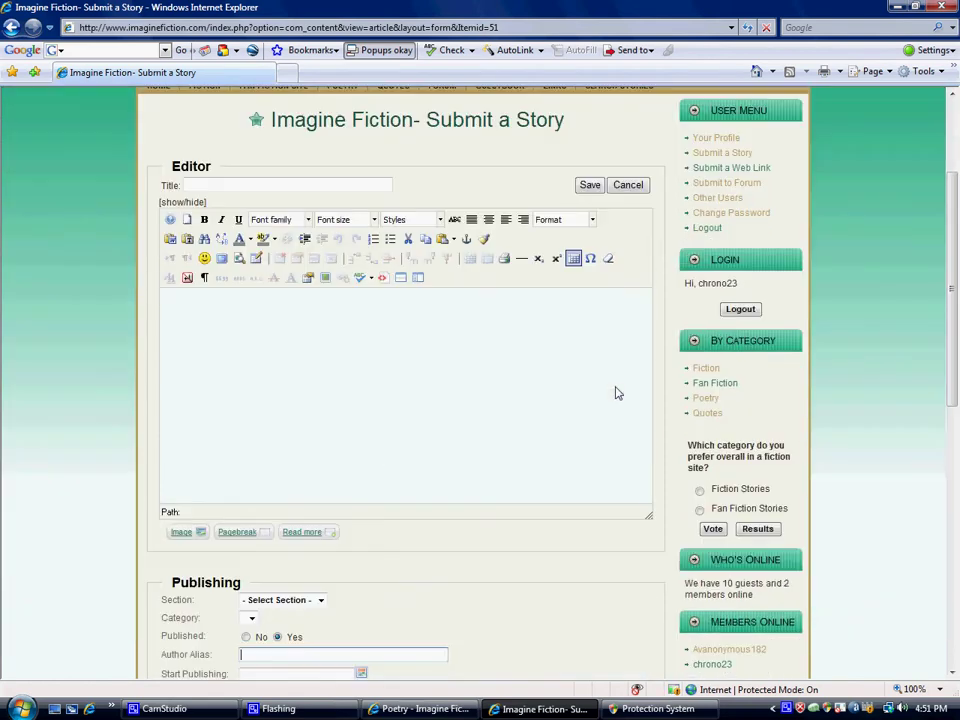
pyautogui.scroll(12, 616, 392)
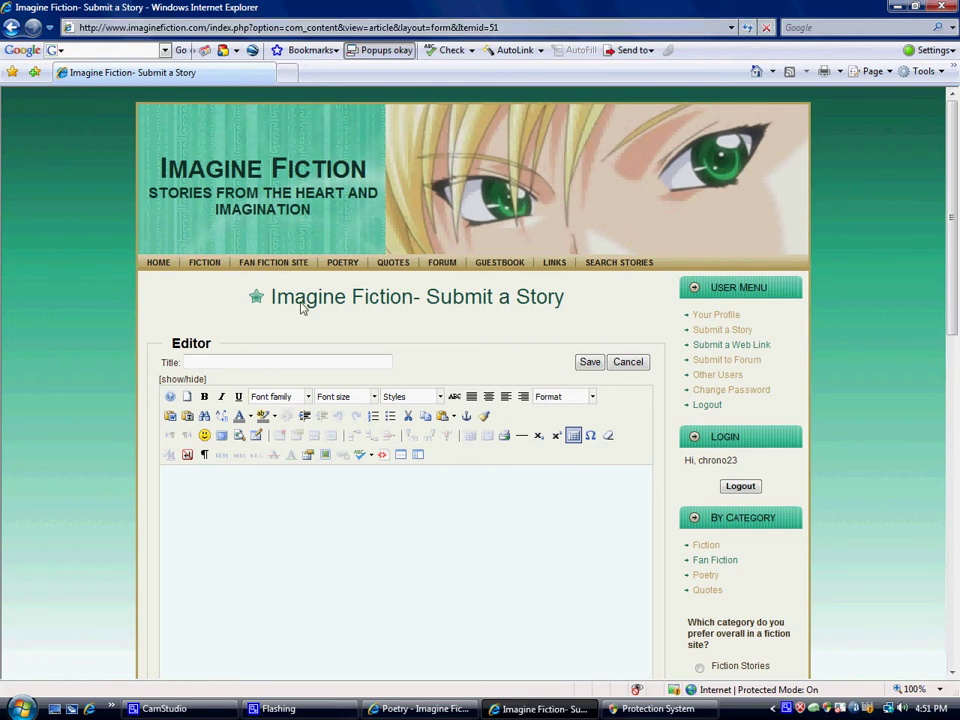
pyautogui.click(170, 708)
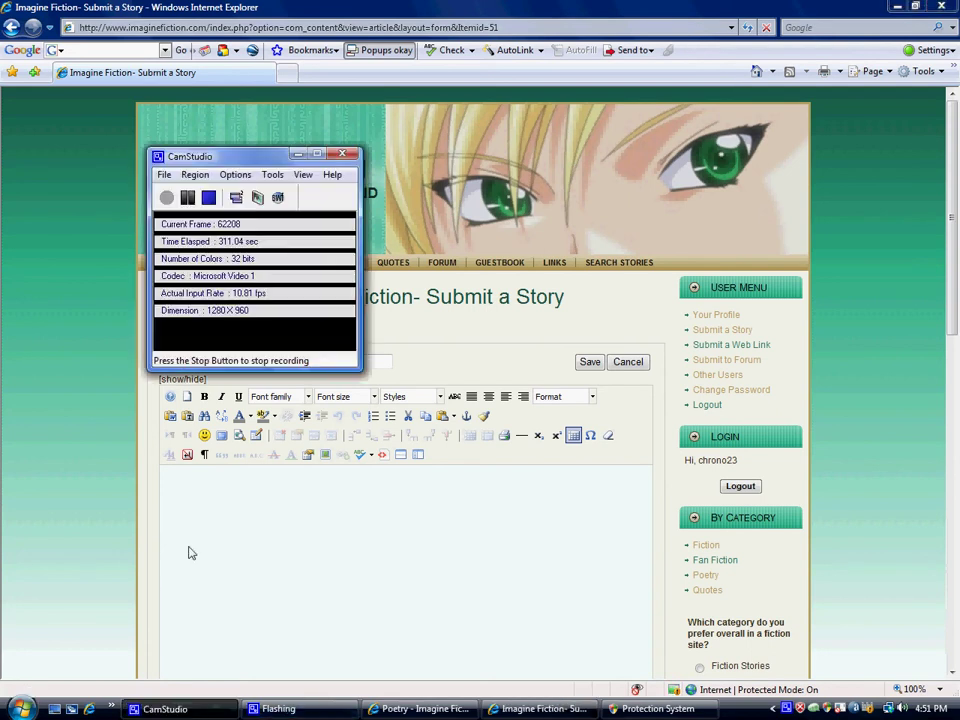